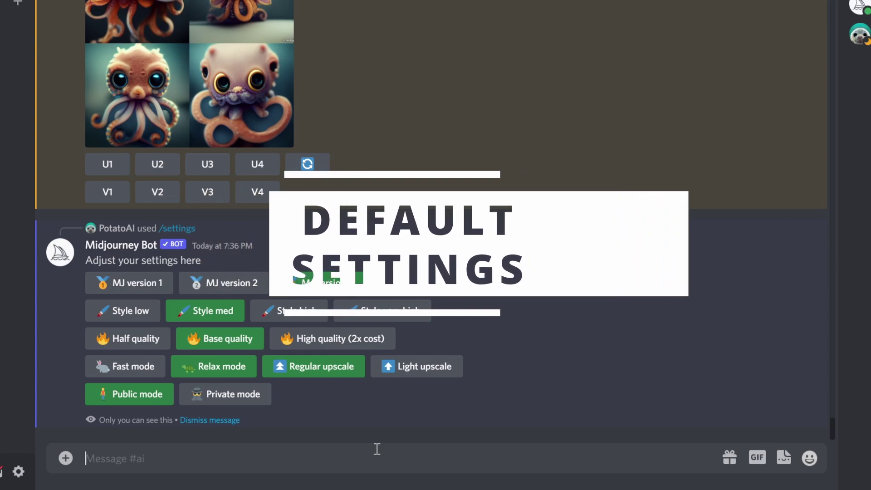
Run the Midjourney Bot's /settings command in the channel to bring up the default settings
{"action": "type", "text": "/"}
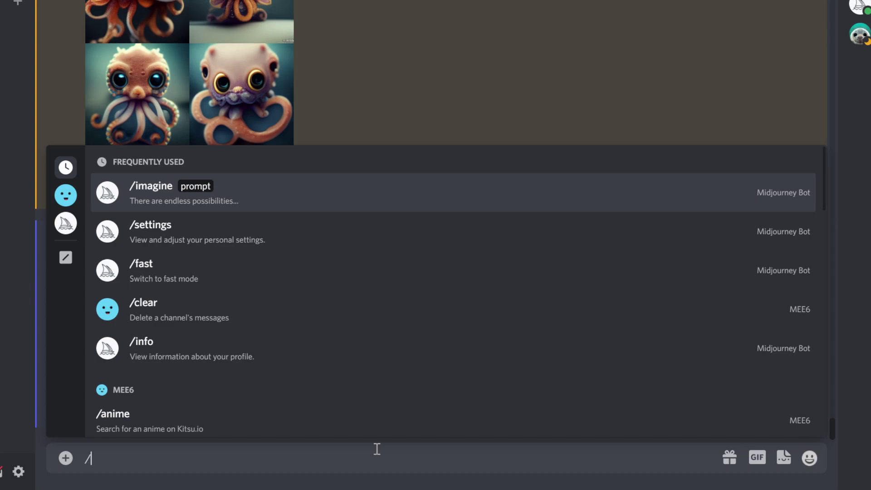
{"action": "type", "text": "settings"}
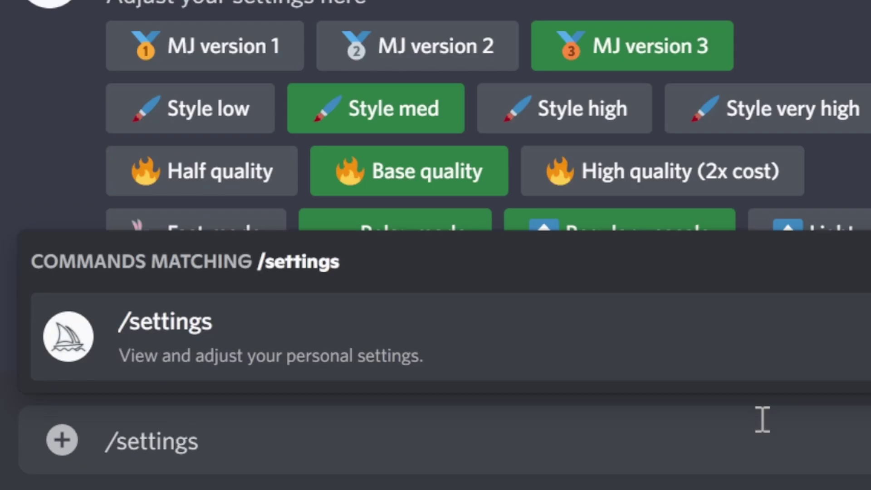
{"action": "key", "text": "Return"}
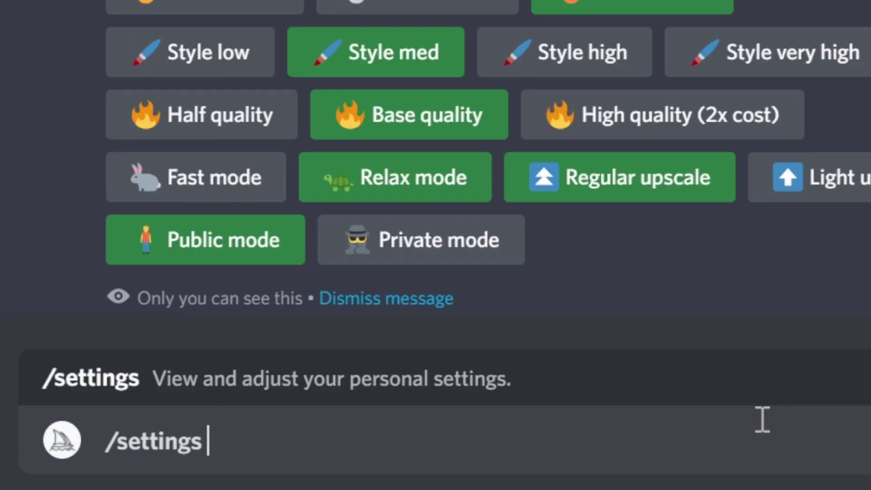
{"action": "key", "text": "Return"}
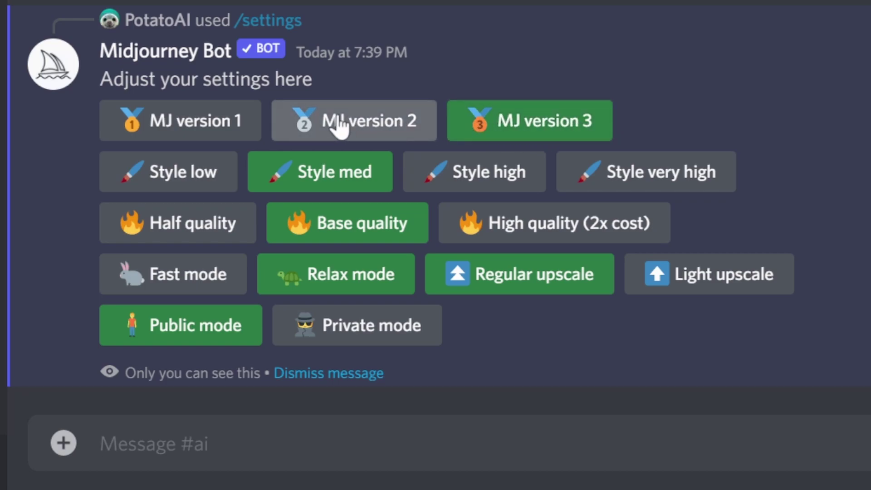
Try MJ version 2 and MJ version 1 in the settings, switching back to MJ version 3 after each
{"action": "left_click", "coordinate": [369, 129]}
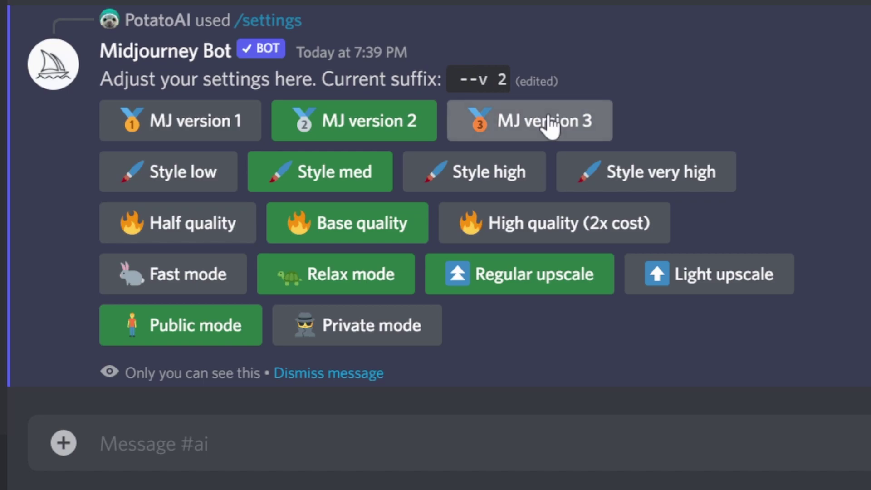
{"action": "left_click", "coordinate": [529, 127]}
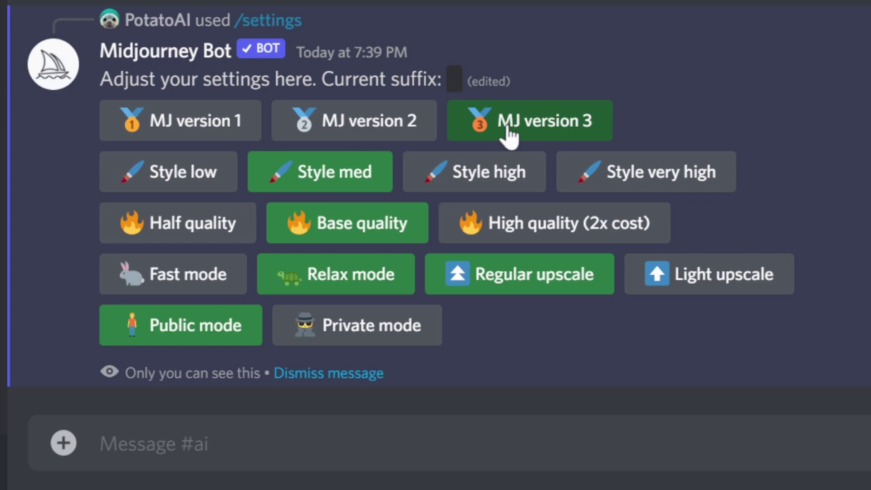
{"action": "left_click", "coordinate": [155, 123]}
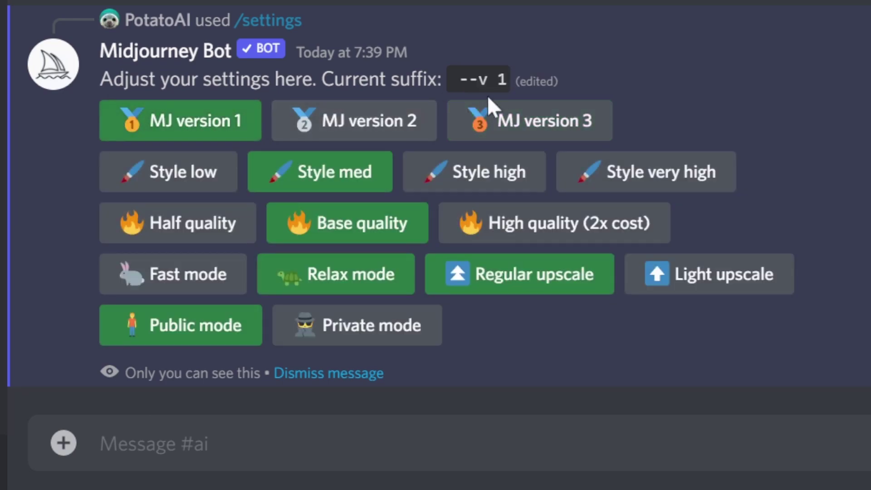
{"action": "left_click", "coordinate": [503, 118]}
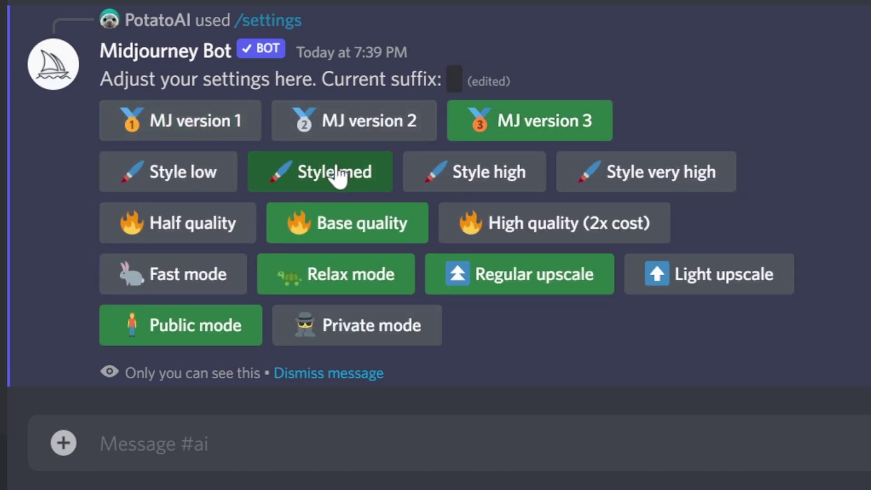
Try the Style low, Style high and Style very high settings, and return to Style med
{"action": "left_click", "coordinate": [195, 184]}
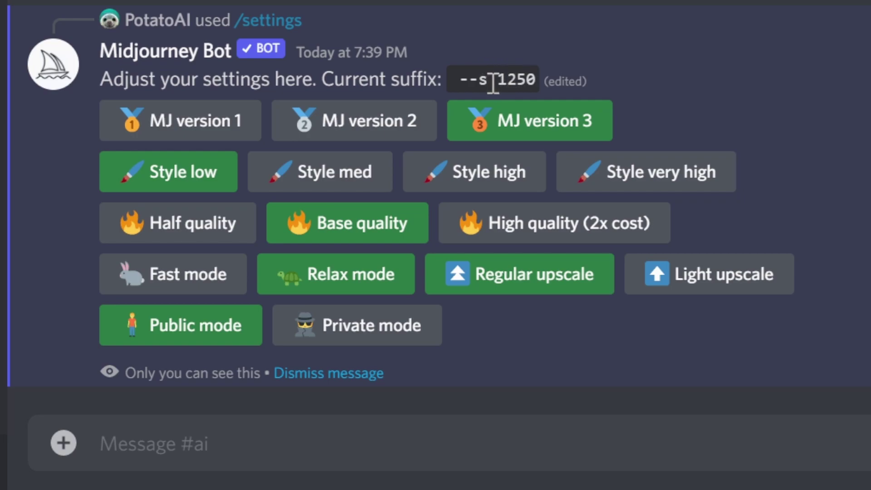
{"action": "left_click", "coordinate": [324, 177]}
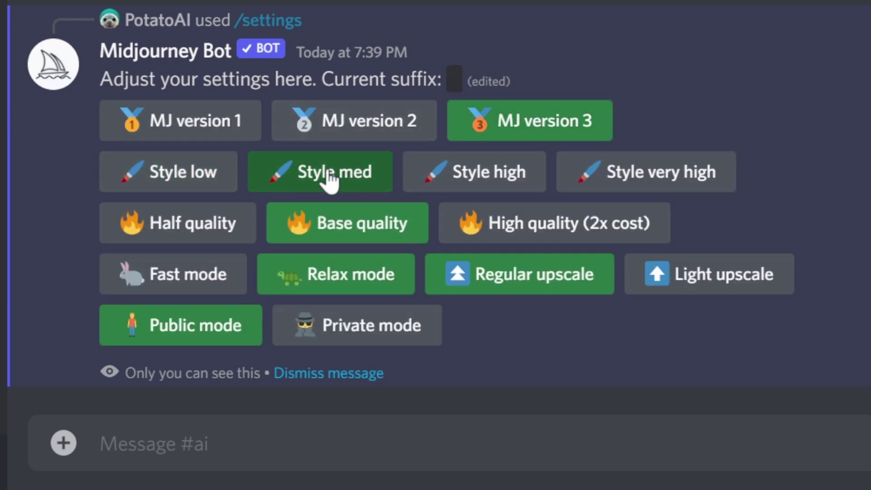
{"action": "left_click", "coordinate": [502, 177]}
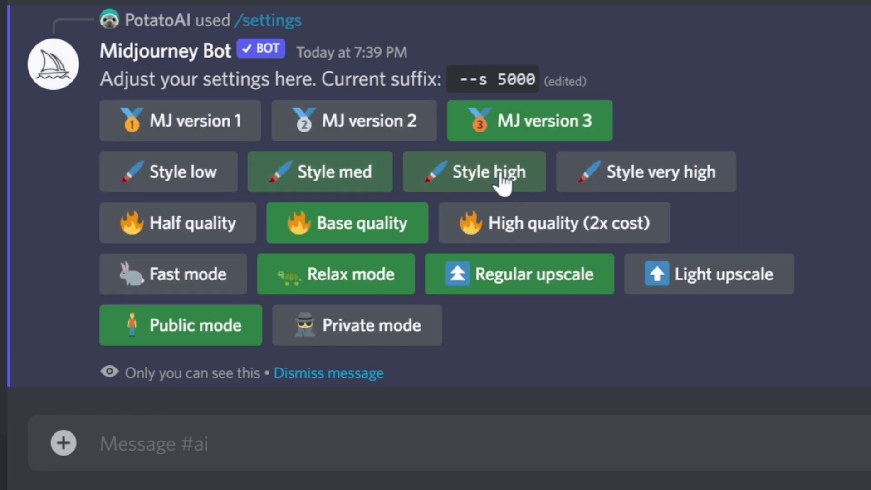
{"action": "left_click", "coordinate": [642, 181]}
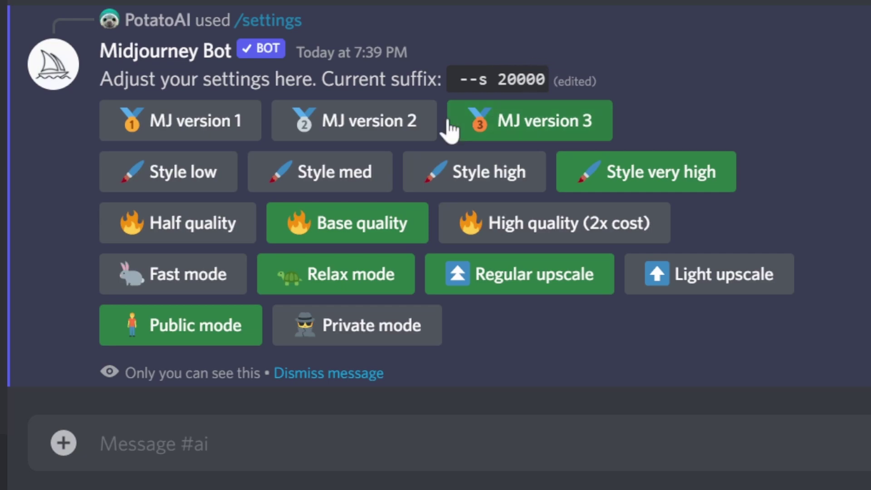
{"action": "left_click", "coordinate": [330, 185]}
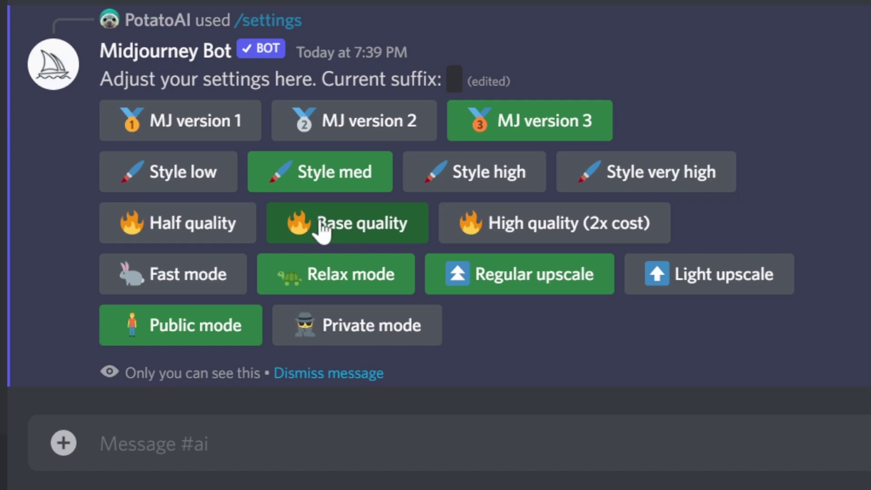
Try the Half quality and High quality (2x cost) settings, and return to Base quality
{"action": "left_click", "coordinate": [210, 233]}
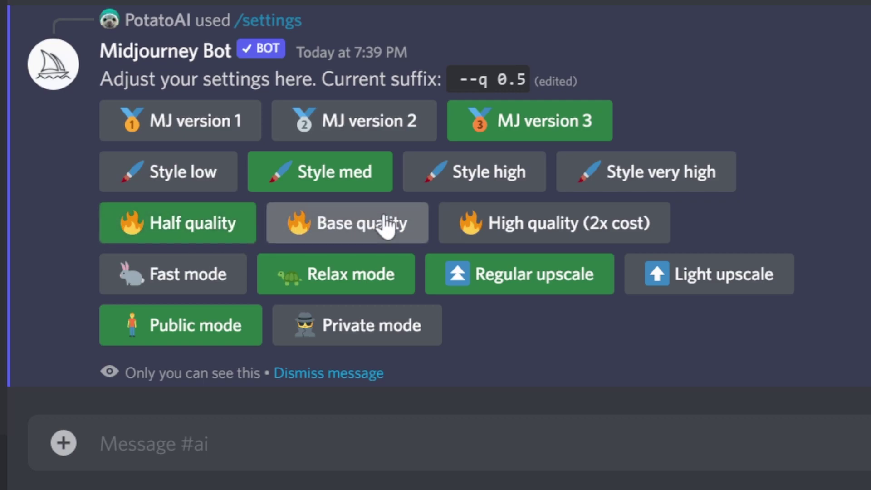
{"action": "left_click", "coordinate": [385, 230]}
{"action": "left_click", "coordinate": [515, 229]}
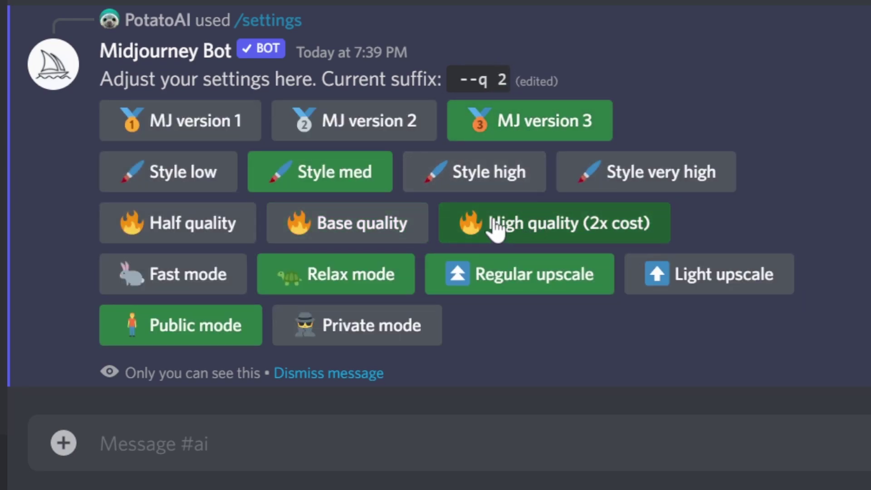
{"action": "left_click", "coordinate": [373, 234]}
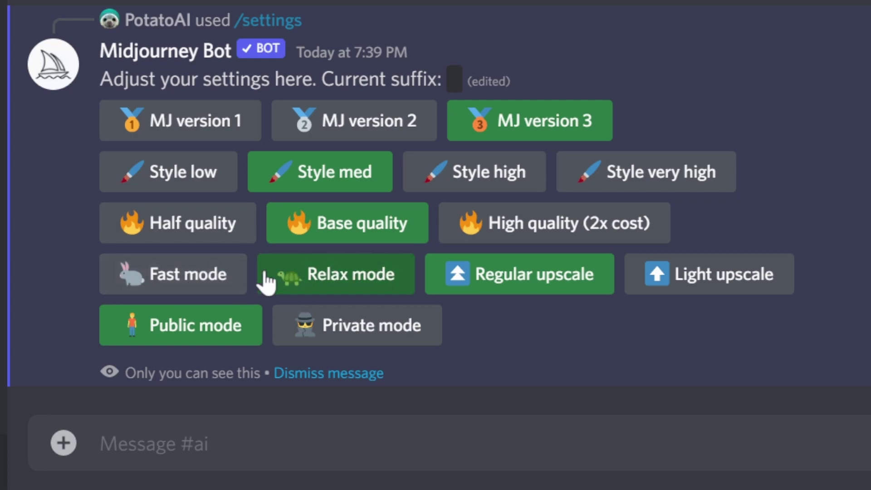
Look up the /relax command and replace it with /fast in the message draft, without running either one
{"action": "left_click", "coordinate": [304, 447]}
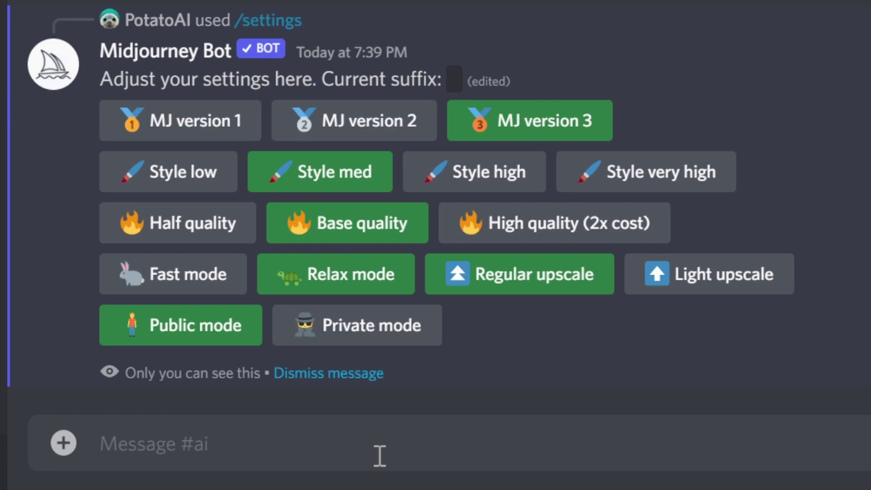
{"action": "type", "text": "/re"}
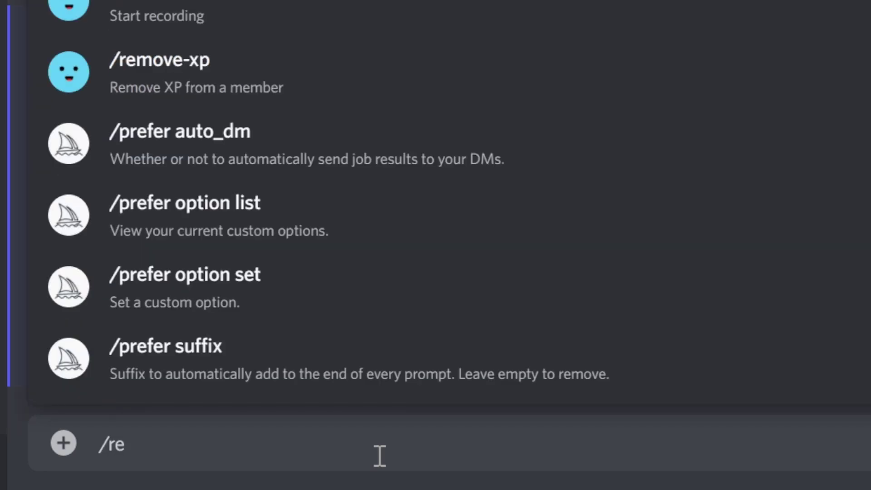
{"action": "type", "text": "lax"}
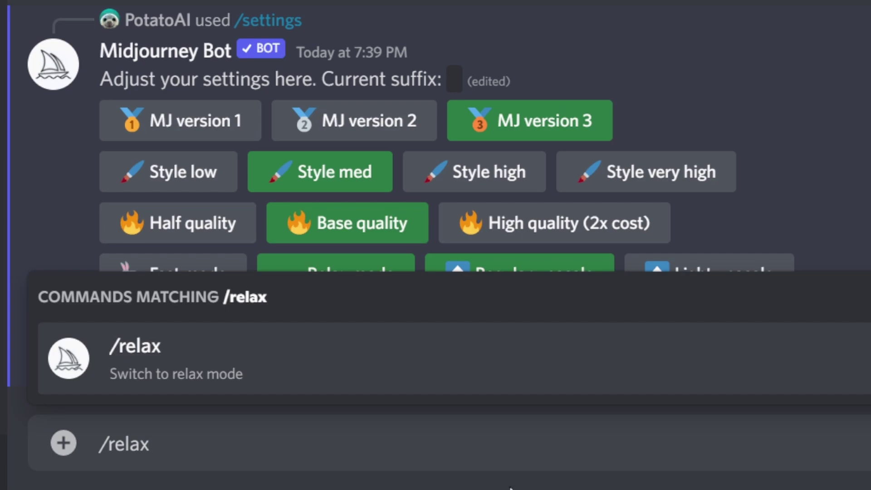
{"action": "key", "text": "BackSpace"}
{"action": "key", "text": "BackSpace"}
{"action": "key", "text": "BackSpace"}
{"action": "key", "text": "BackSpace"}
{"action": "key", "text": "BackSpace"}
{"action": "type", "text": "fast"}
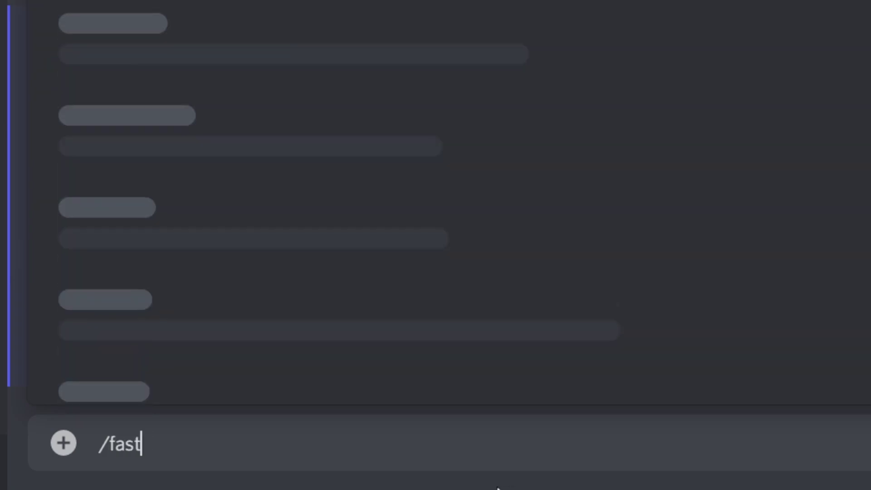
{"action": "key", "text": "Escape"}
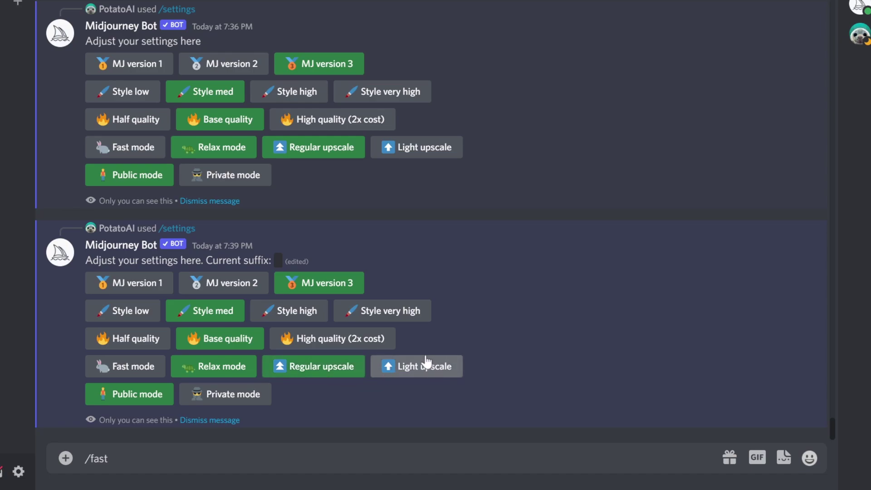
{"action": "scroll", "coordinate": [424, 358], "scroll_direction": "up", "scroll_amount": 6}
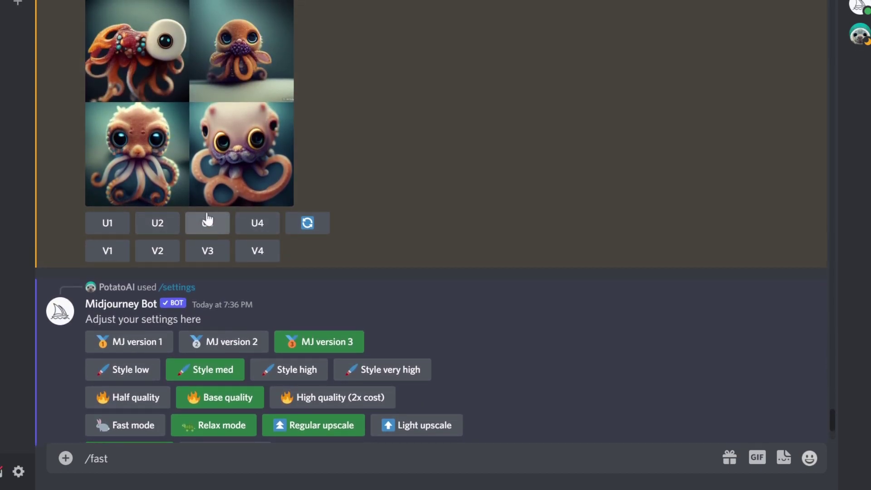
{"action": "left_click", "coordinate": [204, 222]}
{"action": "scroll", "coordinate": [329, 272], "scroll_direction": "down", "scroll_amount": 6}
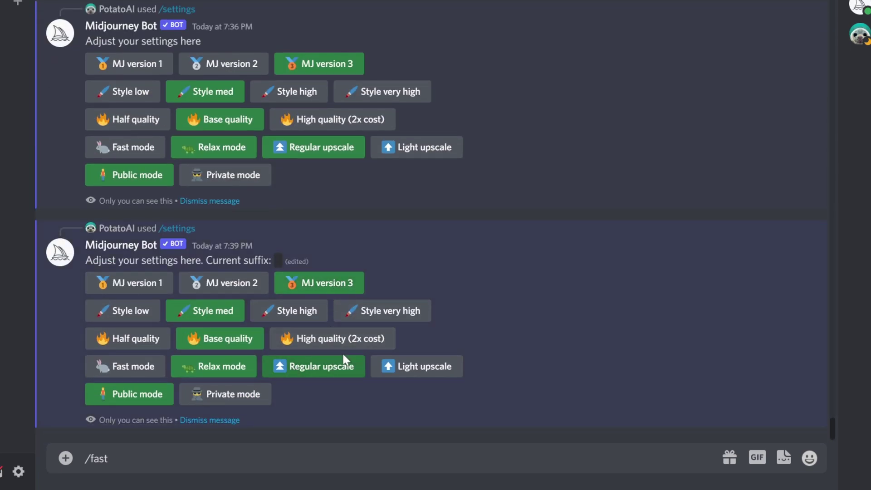
{"action": "scroll", "coordinate": [418, 308], "scroll_direction": "up", "scroll_amount": 6}
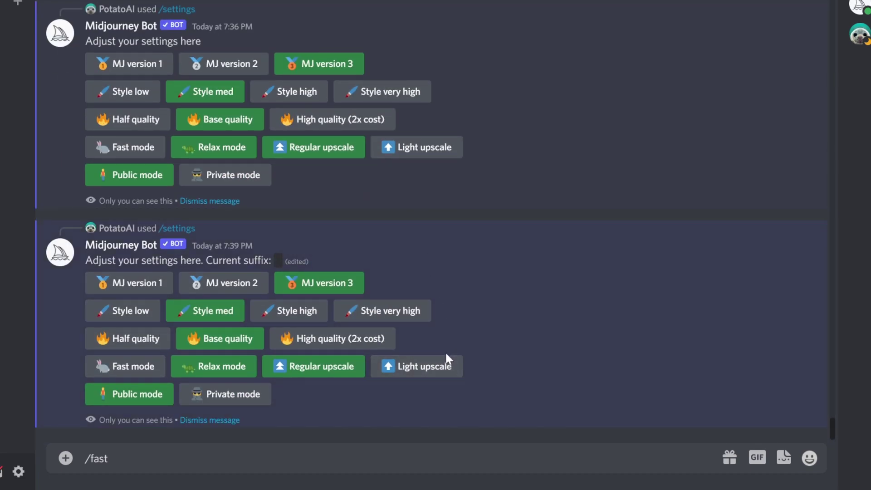
Try switching between Public mode and Private mode, and review the terms of the Private creation plan
{"action": "left_click", "coordinate": [154, 400]}
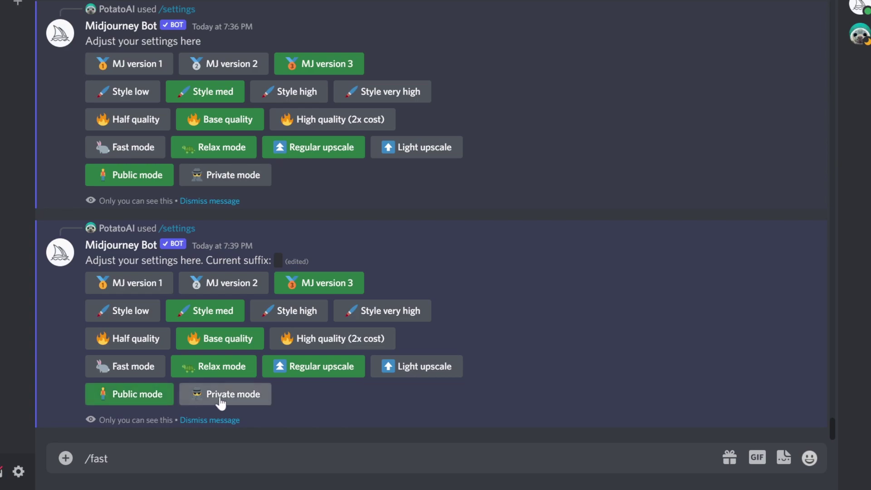
{"action": "left_click", "coordinate": [205, 400]}
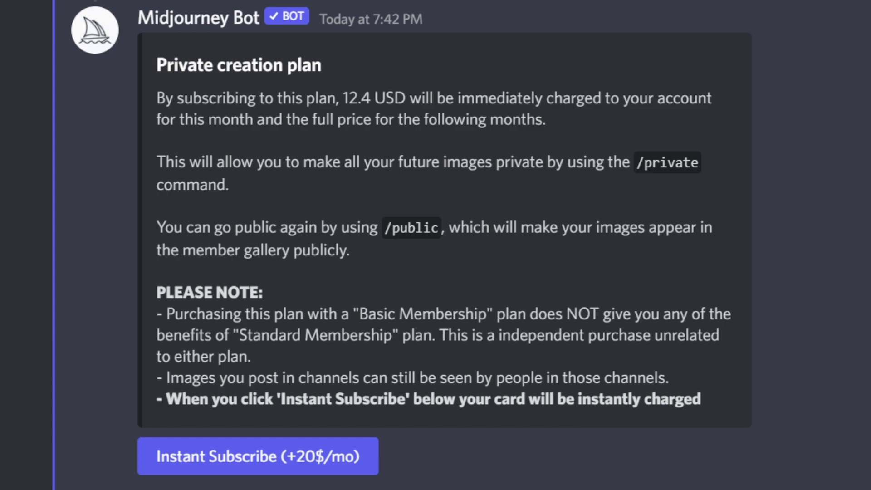
{"action": "scroll", "coordinate": [695, 23], "scroll_direction": "down", "scroll_amount": 3}
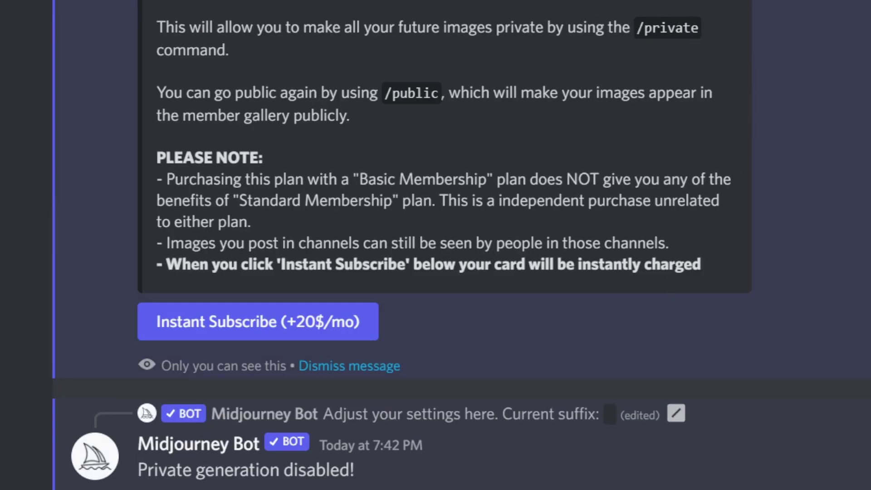
{"action": "scroll", "coordinate": [436, 245], "scroll_direction": "up", "scroll_amount": 3}
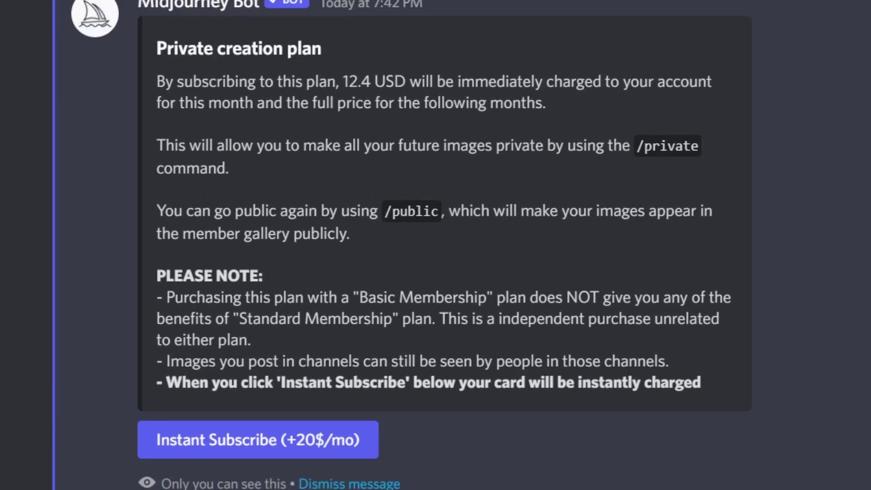
{"action": "scroll", "coordinate": [436, 245], "scroll_direction": "up", "scroll_amount": 5}
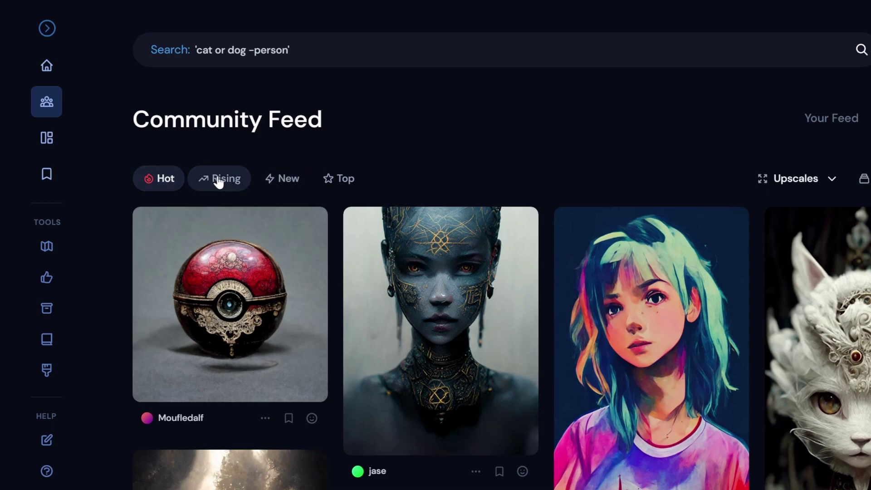
On the Midjourney website, show the Top images in the Community Feed and browse them with their prompts
{"action": "left_click", "coordinate": [348, 182]}
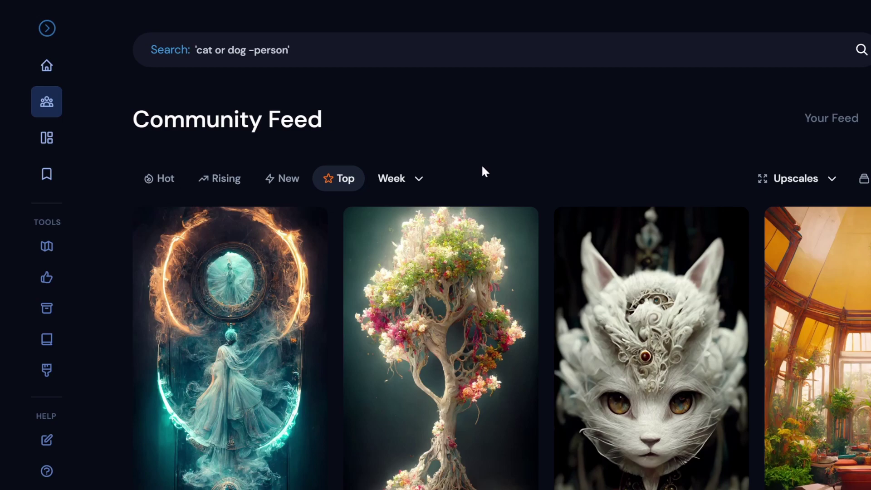
{"action": "scroll", "coordinate": [481, 179], "scroll_direction": "down", "scroll_amount": 2}
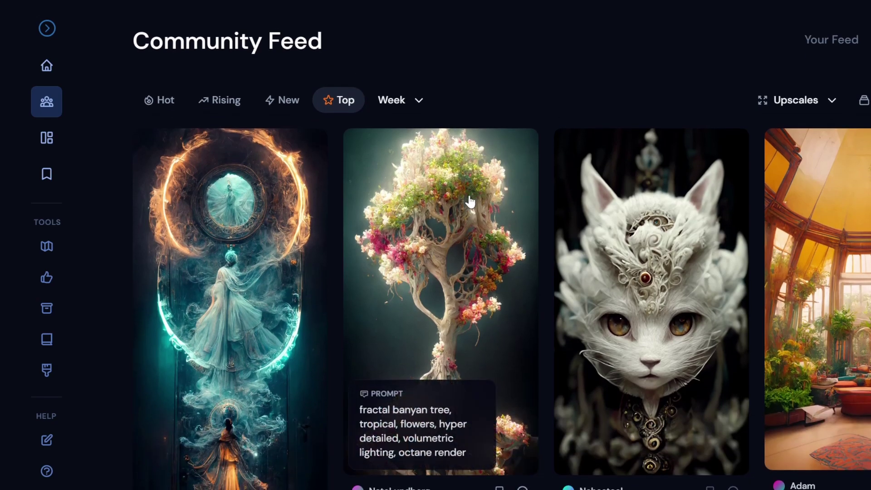
{"action": "scroll", "coordinate": [467, 200], "scroll_direction": "down", "scroll_amount": 2}
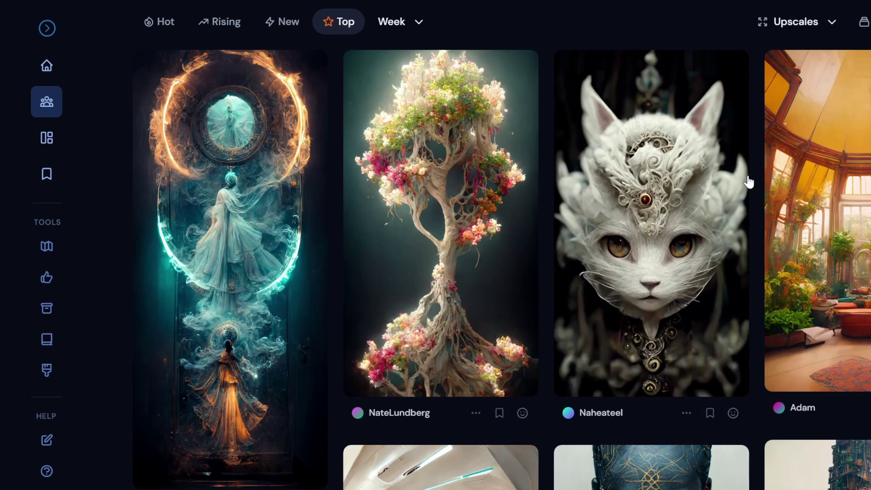
{"action": "scroll", "coordinate": [749, 182], "scroll_direction": "down", "scroll_amount": 4}
{"action": "scroll", "coordinate": [454, 252], "scroll_direction": "up", "scroll_amount": 2}
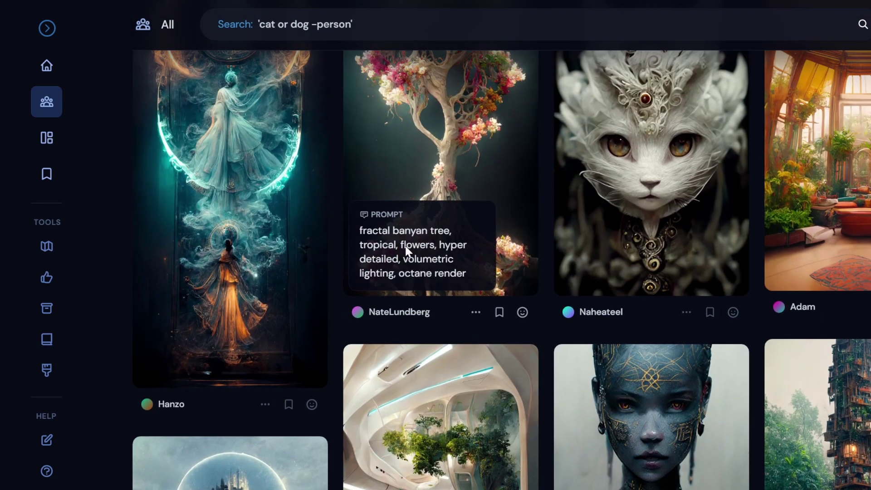
{"action": "scroll", "coordinate": [406, 251], "scroll_direction": "up", "scroll_amount": 2}
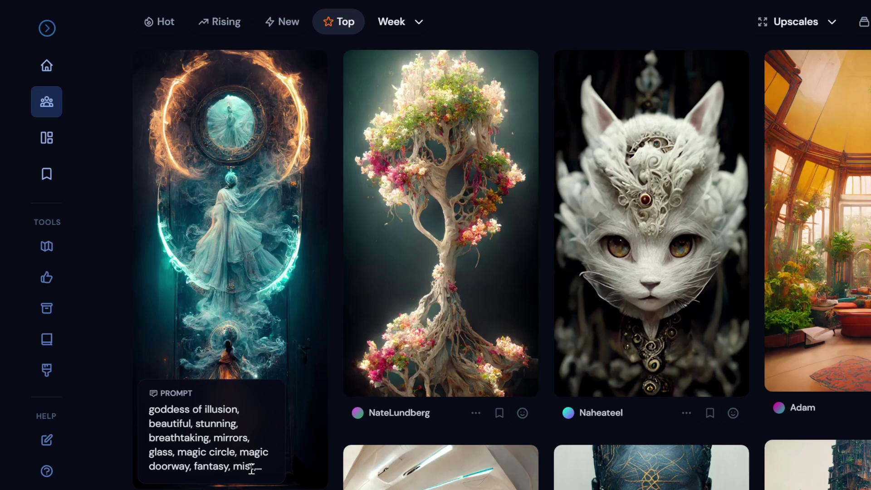
Open the "goddess of illusion" image from the feed and view its full prompt and image details
{"action": "left_click", "coordinate": [259, 297]}
{"action": "scroll", "coordinate": [516, 336], "scroll_direction": "down", "scroll_amount": 2}
{"action": "scroll", "coordinate": [516, 336], "scroll_direction": "down", "scroll_amount": 2}
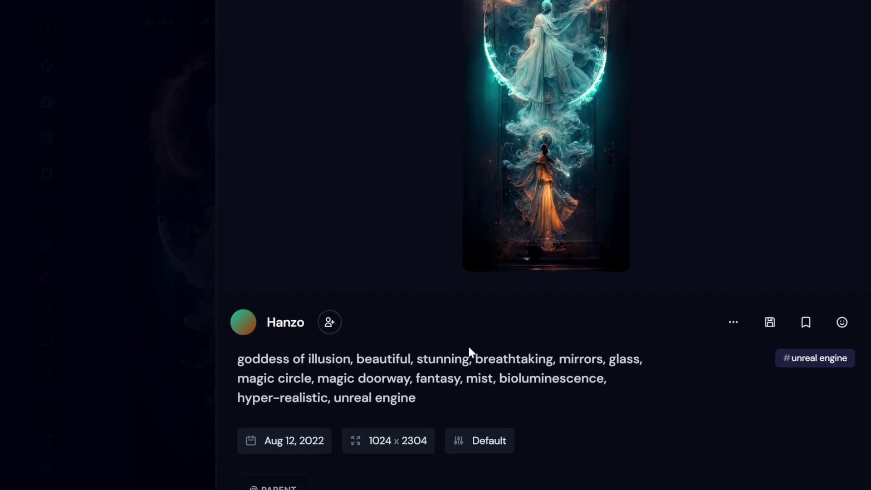
Highlight the full "goddess of illusion" prompt from start to end, view its image again and return to the feed
{"action": "double_click", "coordinate": [241, 358]}
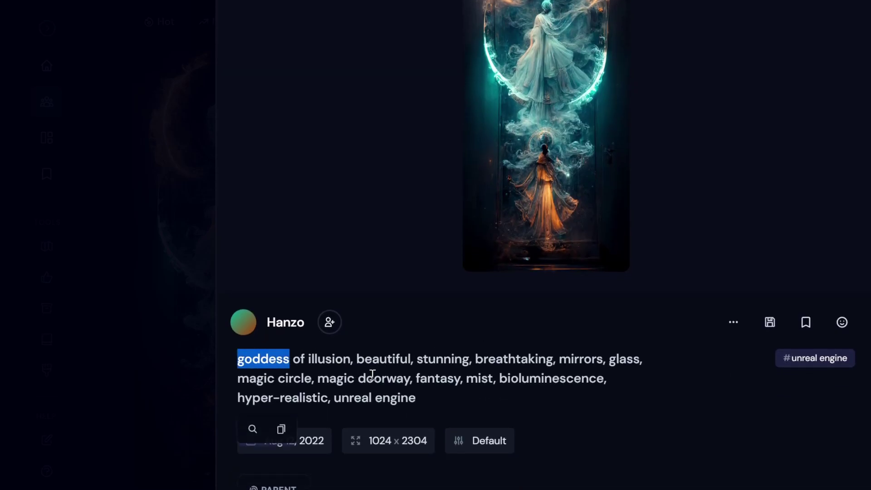
{"action": "left_click", "coordinate": [421, 398], "text": "shift"}
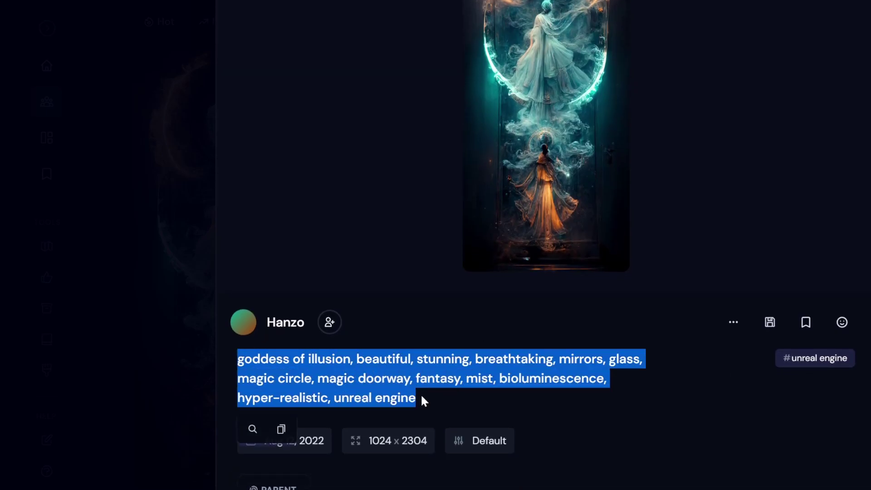
{"action": "scroll", "coordinate": [499, 305], "scroll_direction": "up", "scroll_amount": 4}
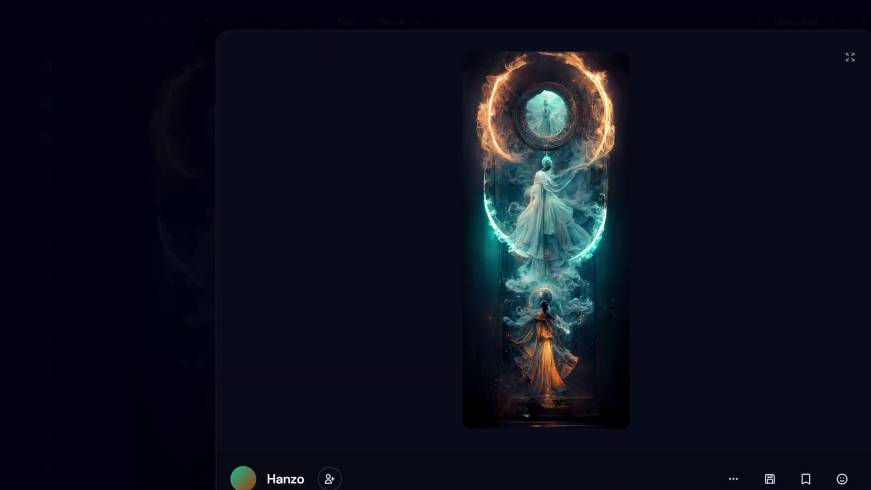
{"action": "left_click", "coordinate": [640, 199]}
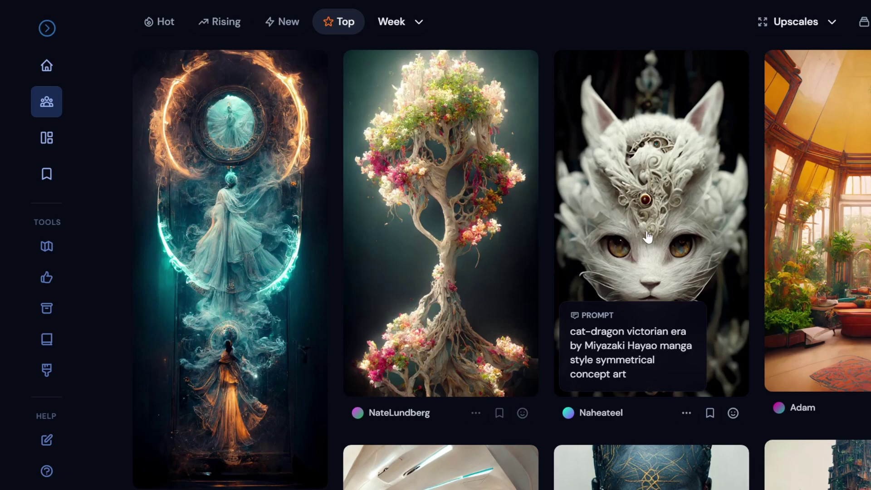
View the cat-dragon image's full prompt, highlighting "victorian era" and "Miyazaki Hayao" in it, and return to the feed
{"action": "scroll", "coordinate": [616, 227], "scroll_direction": "down", "scroll_amount": 2}
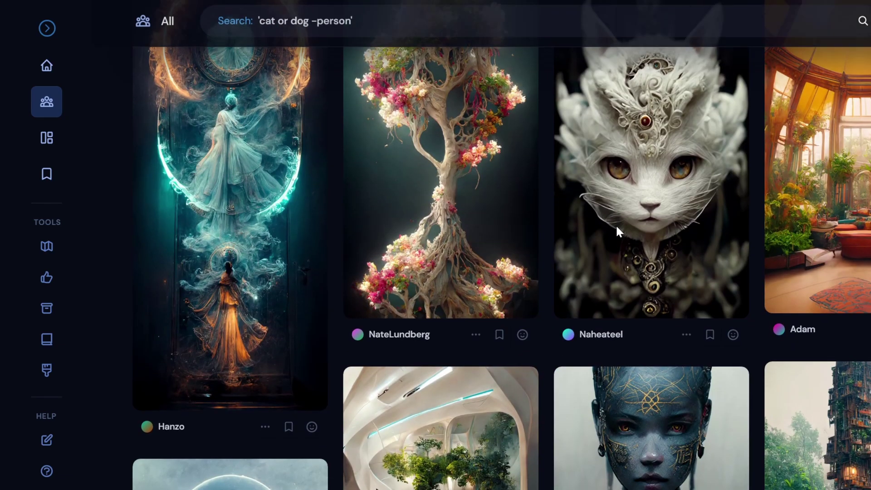
{"action": "left_click", "coordinate": [628, 195]}
{"action": "scroll", "coordinate": [467, 350], "scroll_direction": "down", "scroll_amount": 3}
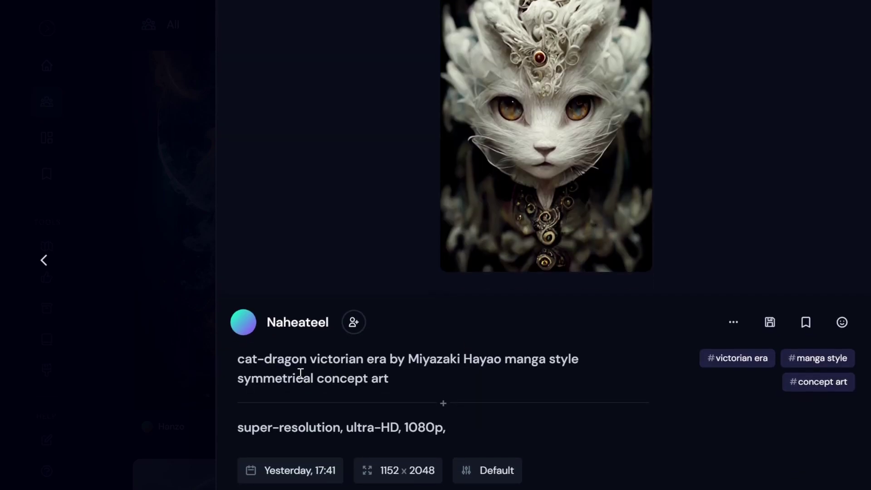
{"action": "left_click_drag", "start_coordinate": [244, 360], "coordinate": [392, 360]}
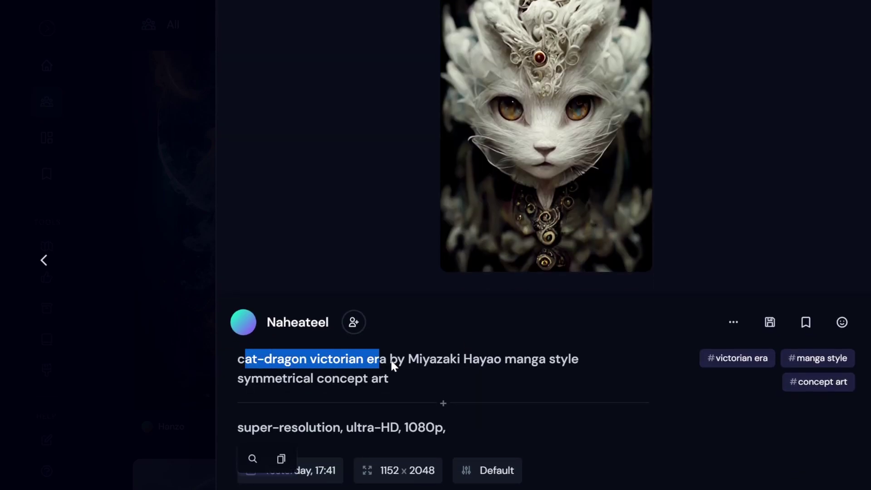
{"action": "left_click_drag", "start_coordinate": [311, 359], "coordinate": [385, 359]}
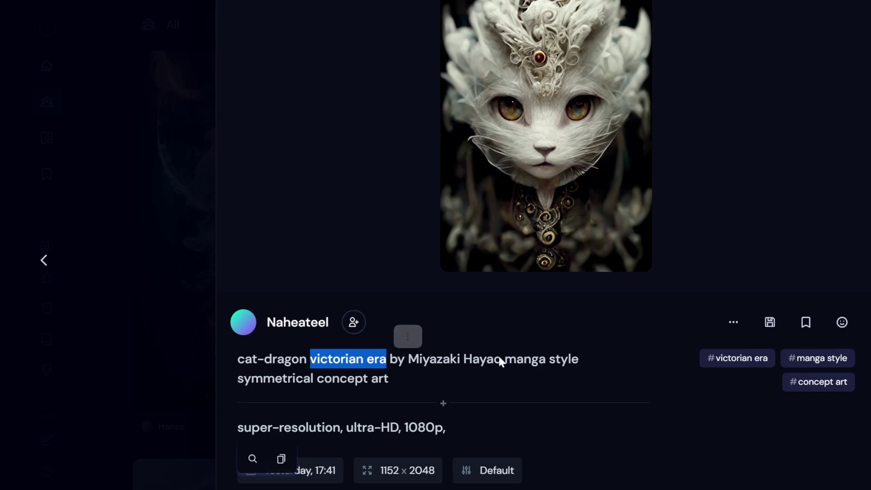
{"action": "left_click_drag", "start_coordinate": [243, 378], "coordinate": [249, 378]}
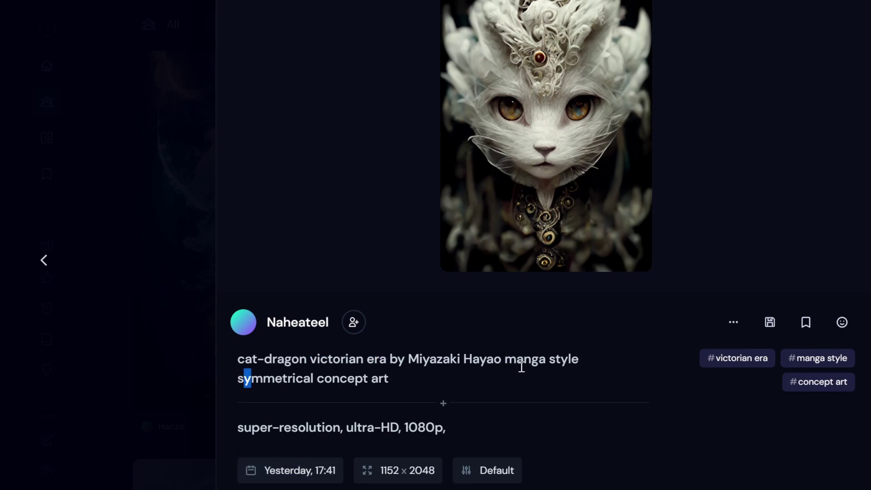
{"action": "left_click_drag", "start_coordinate": [408, 360], "coordinate": [501, 357]}
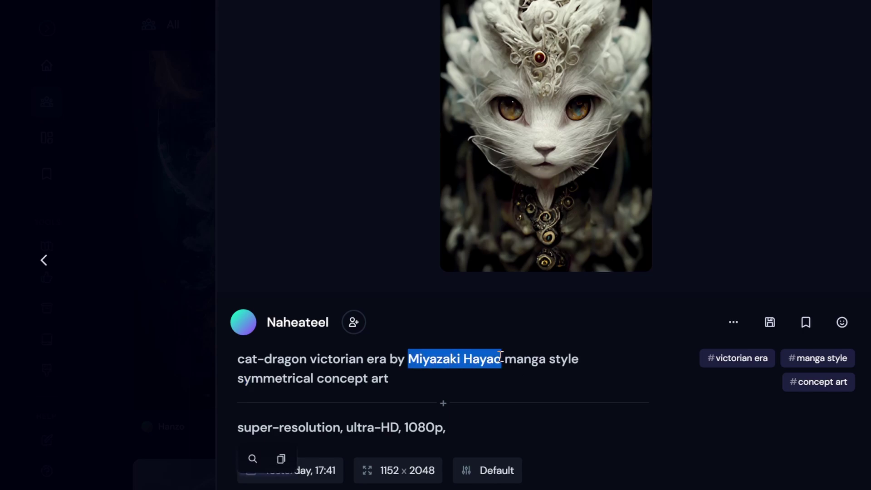
{"action": "key", "text": "Escape"}
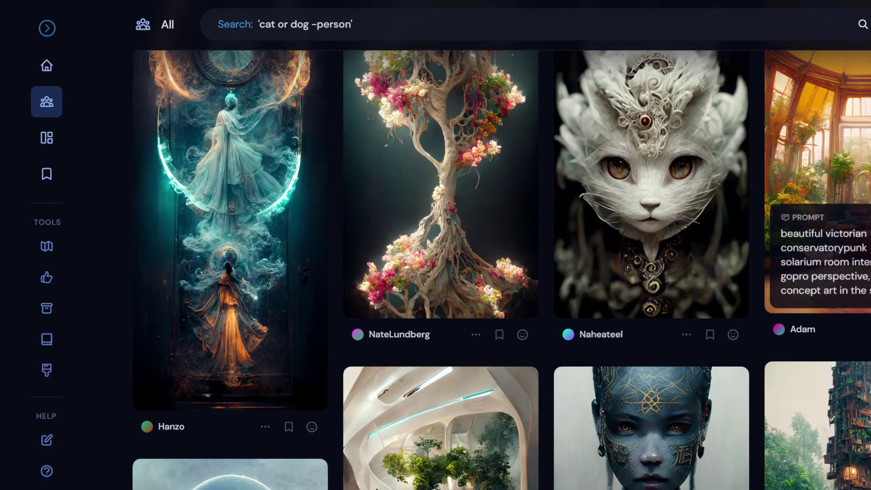
View the full prompt of the blue-skinned portrait etched in arcane runes, and return to the feed
{"action": "scroll", "coordinate": [654, 292], "scroll_direction": "down", "scroll_amount": 2}
{"action": "left_click", "coordinate": [625, 360]}
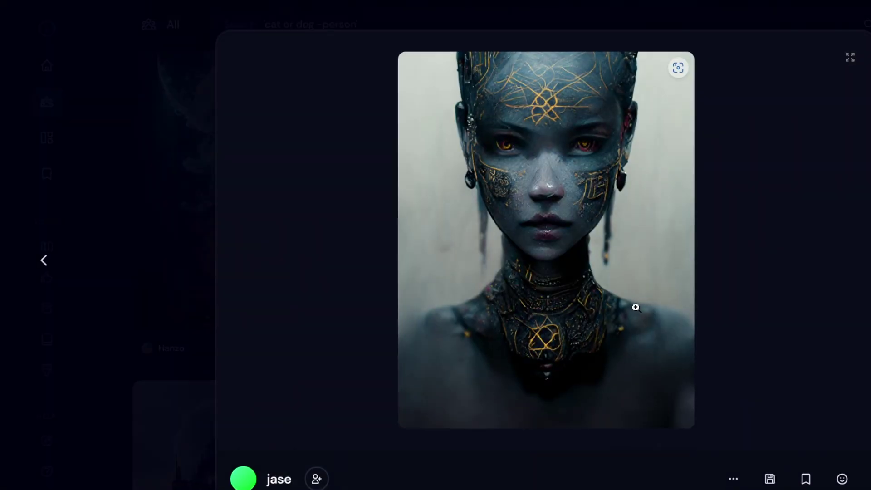
{"action": "scroll", "coordinate": [461, 364], "scroll_direction": "down", "scroll_amount": 4}
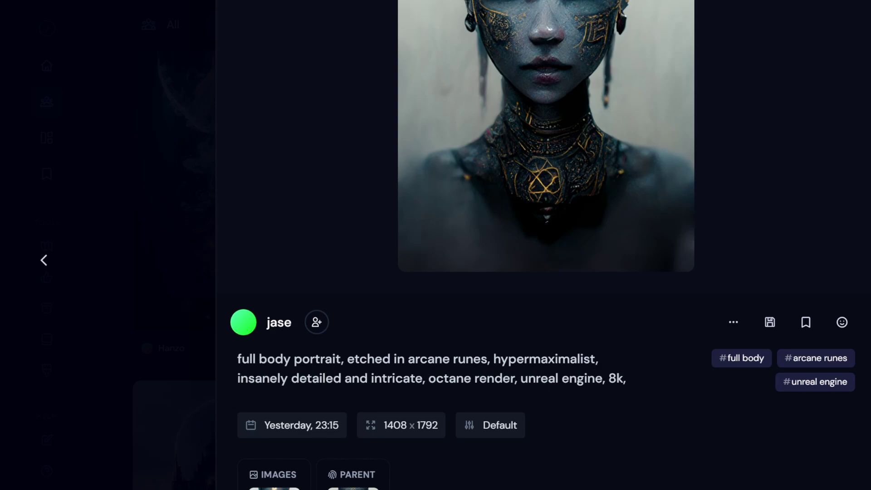
{"action": "key", "text": "Escape"}
Preview the white spaceship interior's prompt, and view the full prompt of the interlocking wooden towers image in the rainforest
{"action": "scroll", "coordinate": [499, 300], "scroll_direction": "down", "scroll_amount": 3}
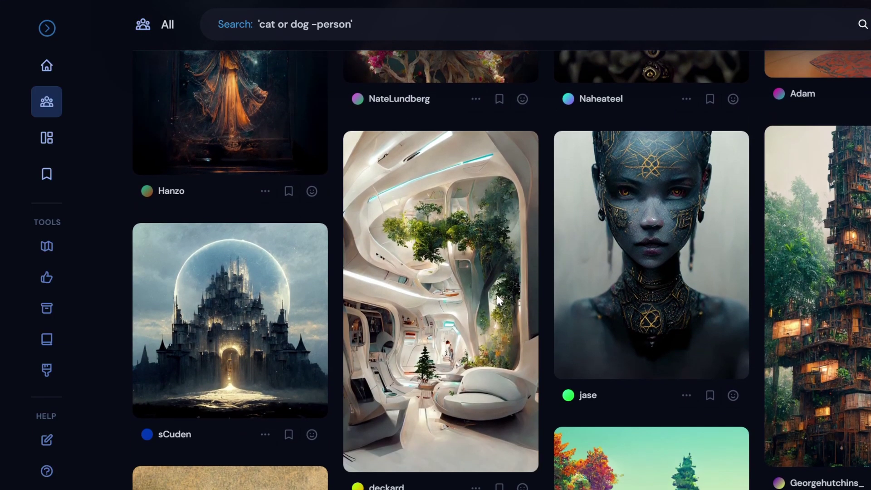
{"action": "scroll", "coordinate": [499, 299], "scroll_direction": "down", "scroll_amount": 2}
{"action": "mouse_move", "coordinate": [440, 272]}
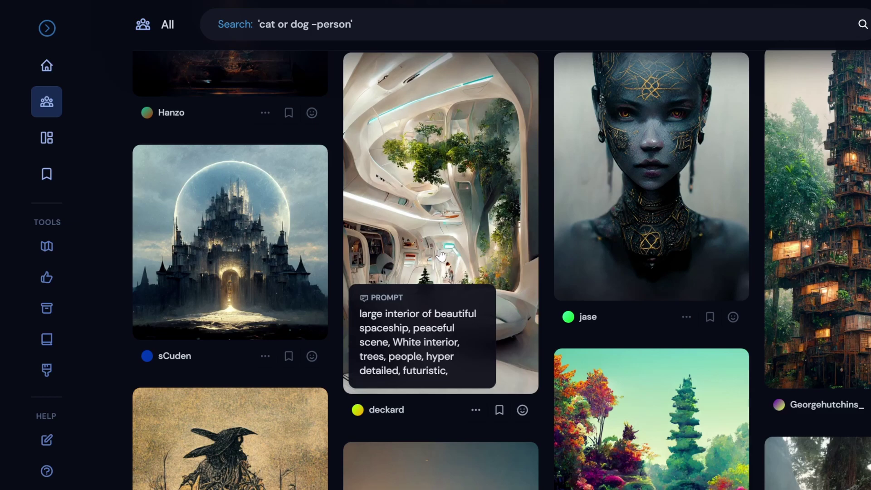
{"action": "mouse_move", "coordinate": [842, 264]}
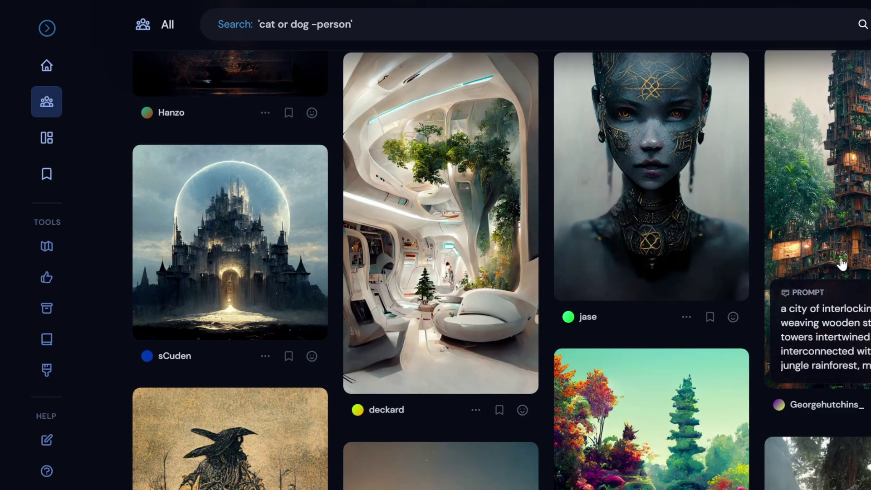
{"action": "left_click", "coordinate": [861, 241]}
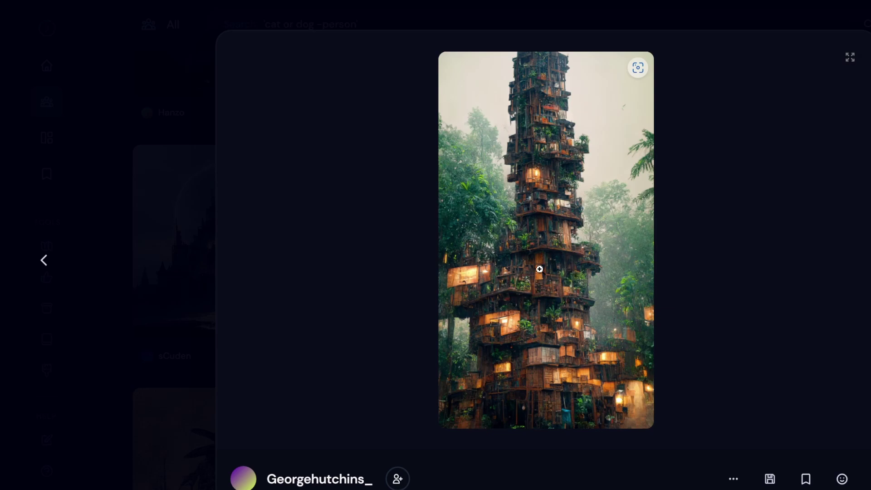
{"action": "scroll", "coordinate": [531, 272], "scroll_direction": "down", "scroll_amount": 2}
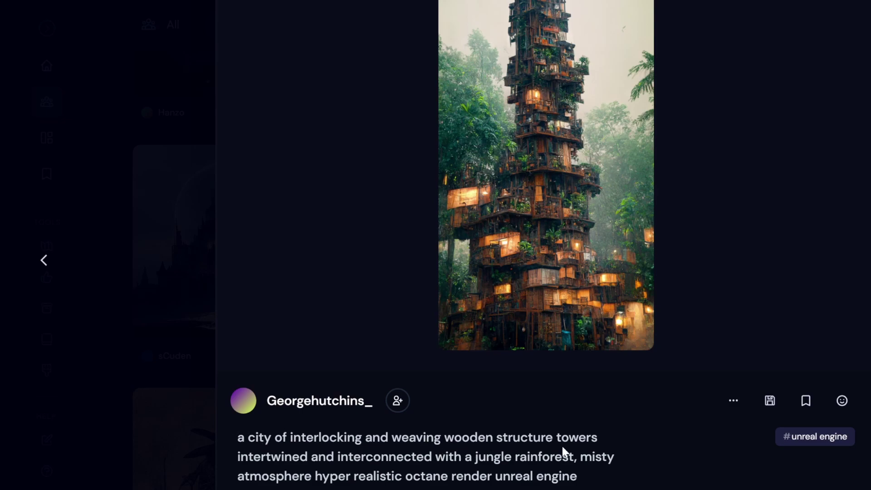
{"action": "key", "text": "Escape"}
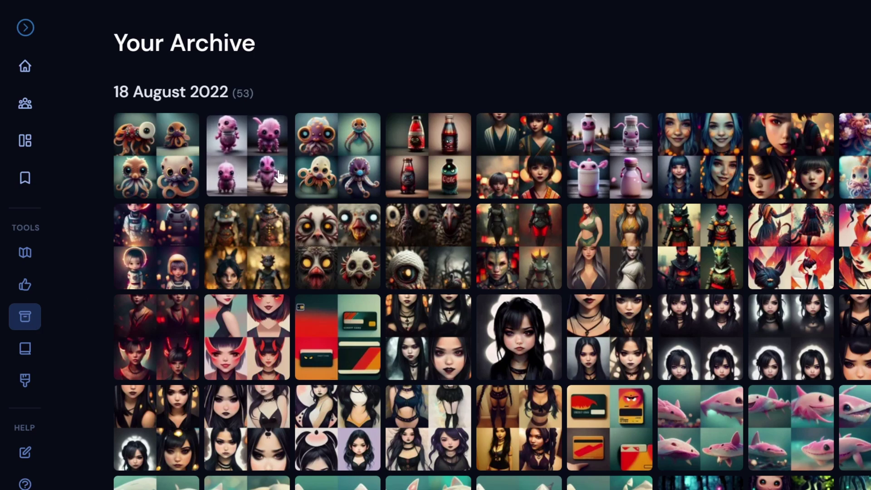
Browse the personal archive of generated images from 18 August 2022 back through 17 August 2022
{"action": "scroll", "coordinate": [299, 190], "scroll_direction": "down", "scroll_amount": 7}
{"action": "scroll", "coordinate": [299, 190], "scroll_direction": "down", "scroll_amount": 10}
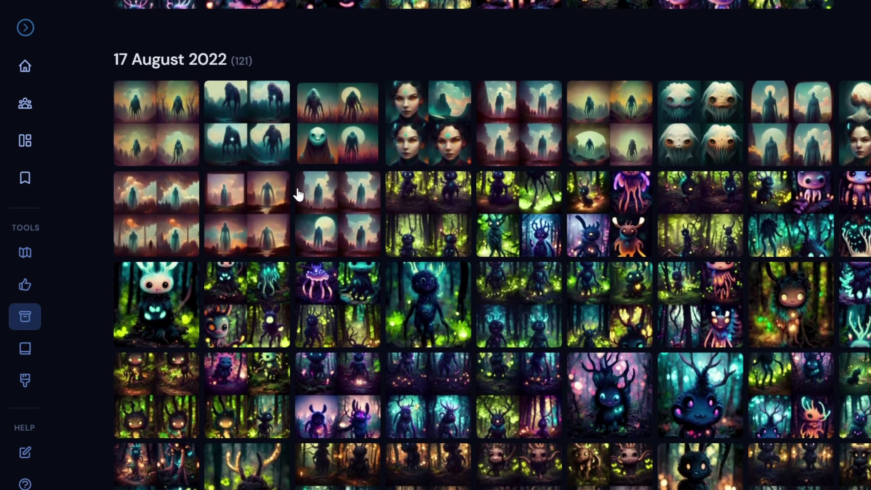
{"action": "scroll", "coordinate": [298, 195], "scroll_direction": "down", "scroll_amount": 12}
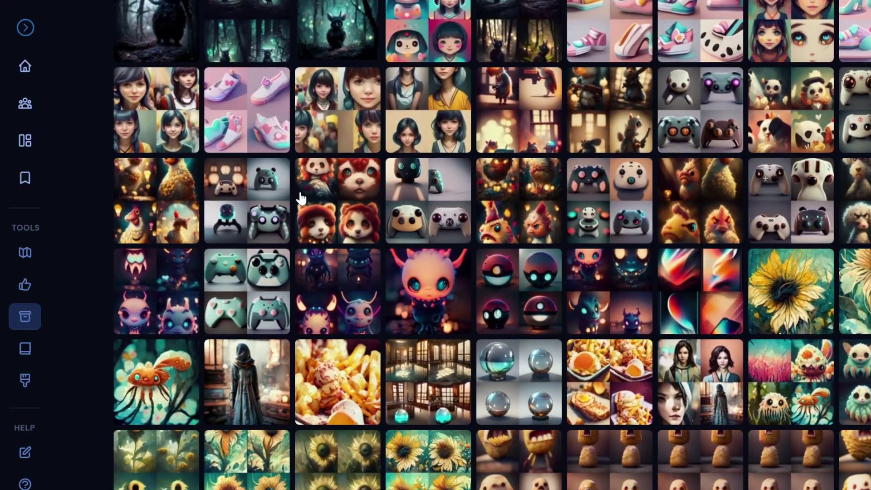
{"action": "scroll", "coordinate": [383, 203], "scroll_direction": "up", "scroll_amount": 2}
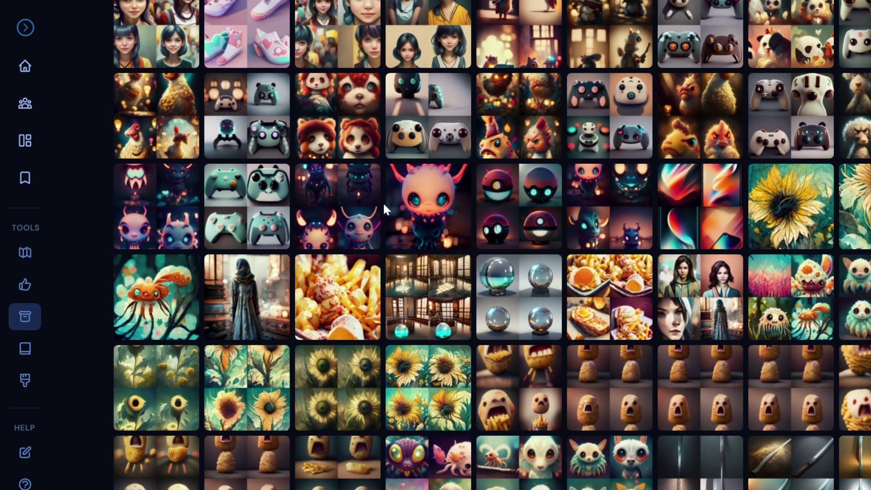
{"action": "scroll", "coordinate": [438, 204], "scroll_direction": "up", "scroll_amount": 7}
{"action": "scroll", "coordinate": [438, 204], "scroll_direction": "up", "scroll_amount": 15}
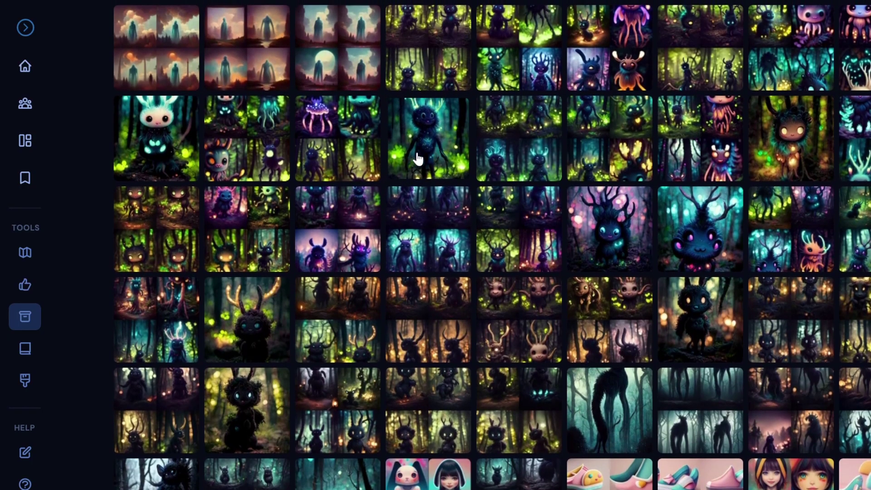
{"action": "scroll", "coordinate": [413, 193], "scroll_direction": "up", "scroll_amount": 11}
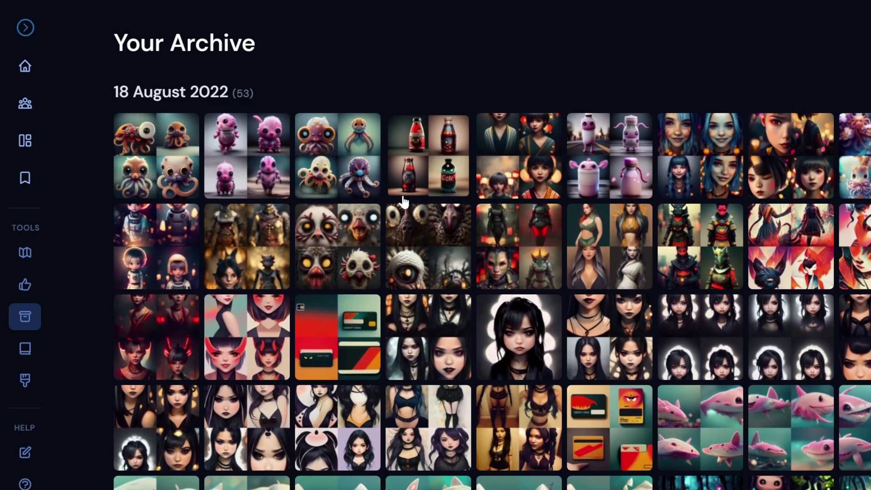
{"action": "scroll", "coordinate": [546, 238], "scroll_direction": "down", "scroll_amount": 10}
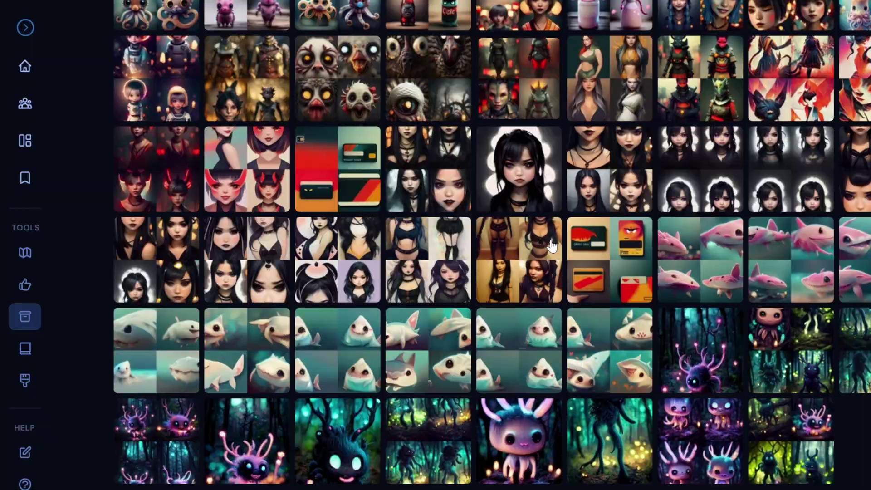
{"action": "scroll", "coordinate": [547, 238], "scroll_direction": "down", "scroll_amount": 20}
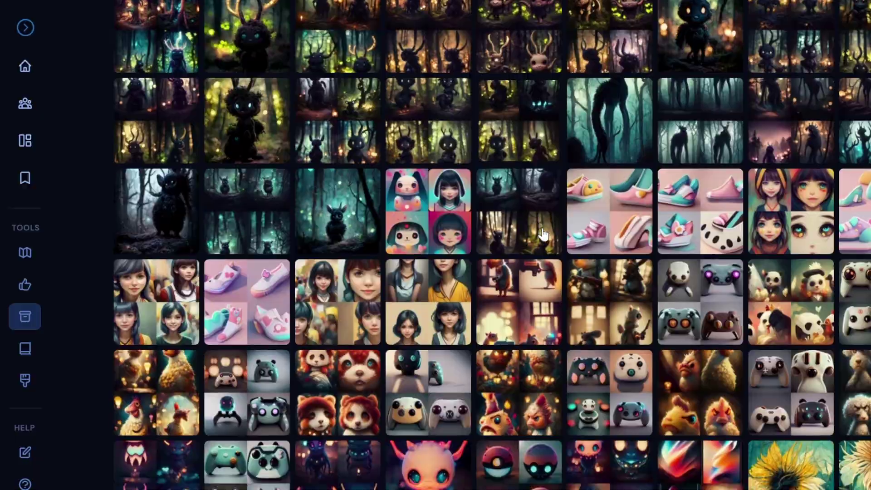
{"action": "scroll", "coordinate": [542, 235], "scroll_direction": "down", "scroll_amount": 20}
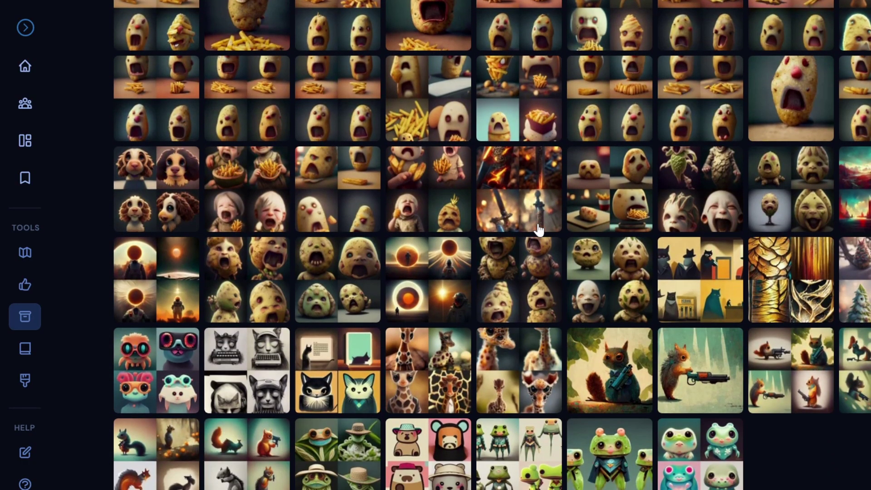
{"action": "scroll", "coordinate": [539, 230], "scroll_direction": "up", "scroll_amount": 20}
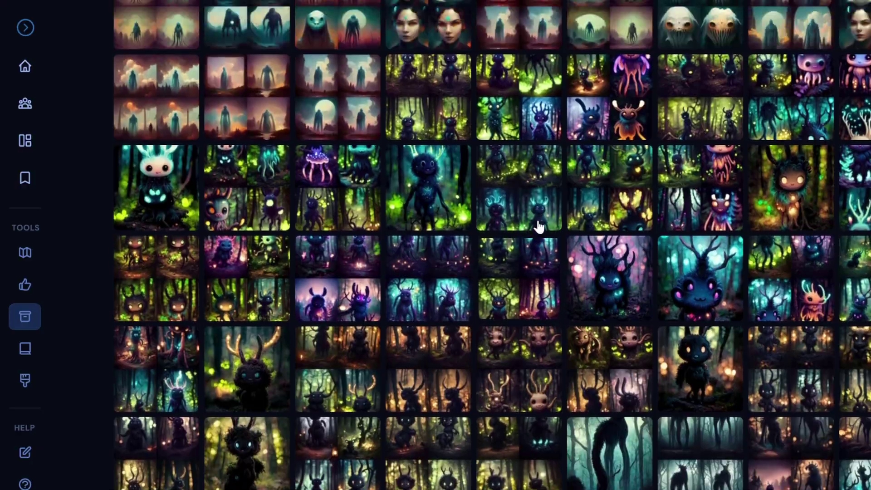
{"action": "scroll", "coordinate": [539, 227], "scroll_direction": "up", "scroll_amount": 10}
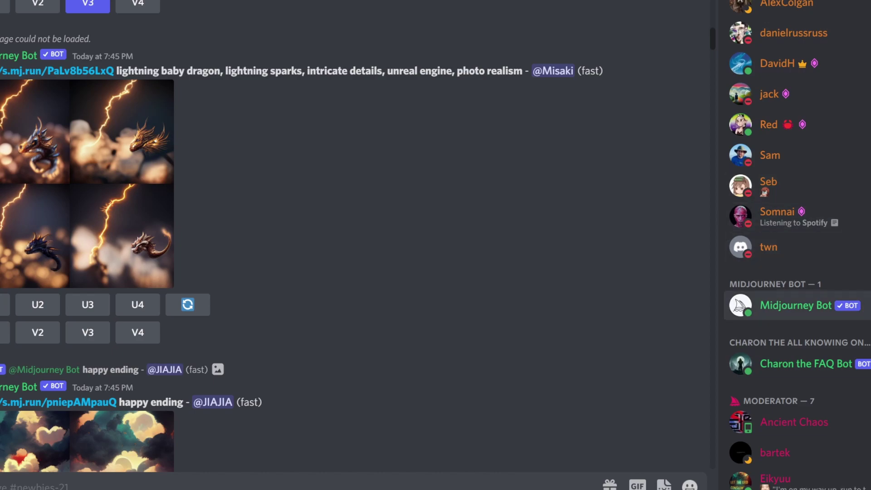
{"action": "right_click", "coordinate": [789, 307]}
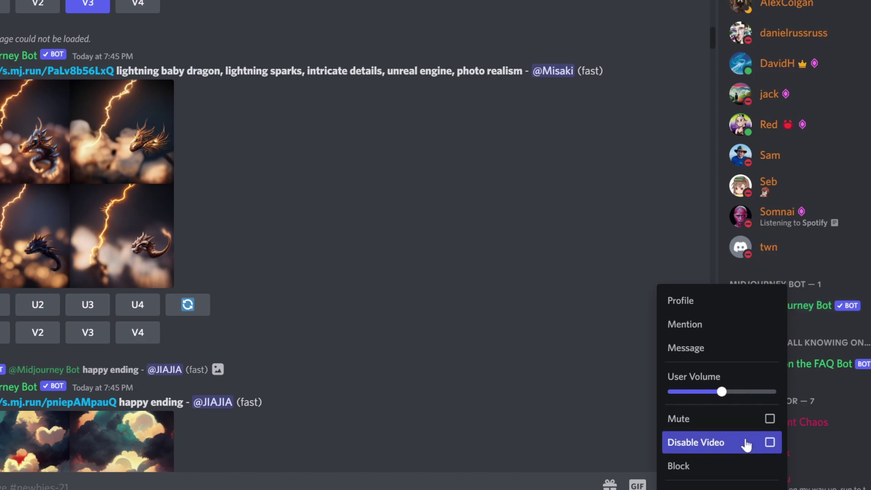
{"action": "left_click", "coordinate": [808, 301]}
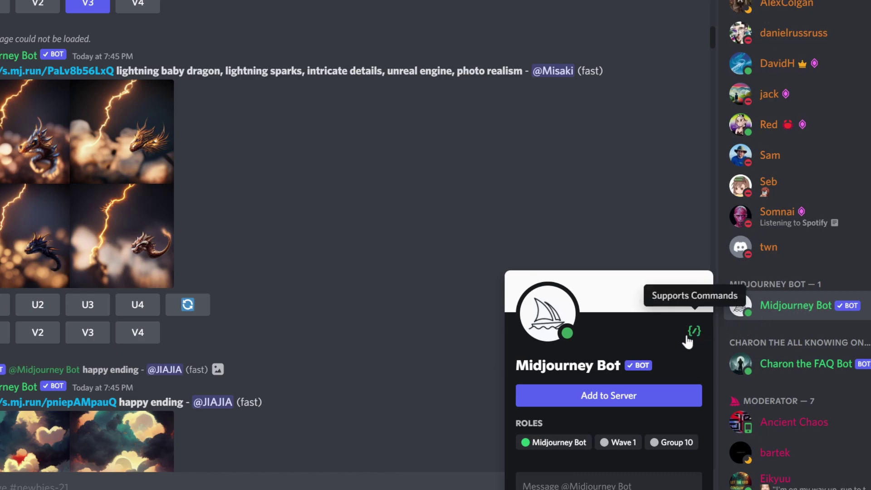
{"action": "left_click", "coordinate": [617, 399]}
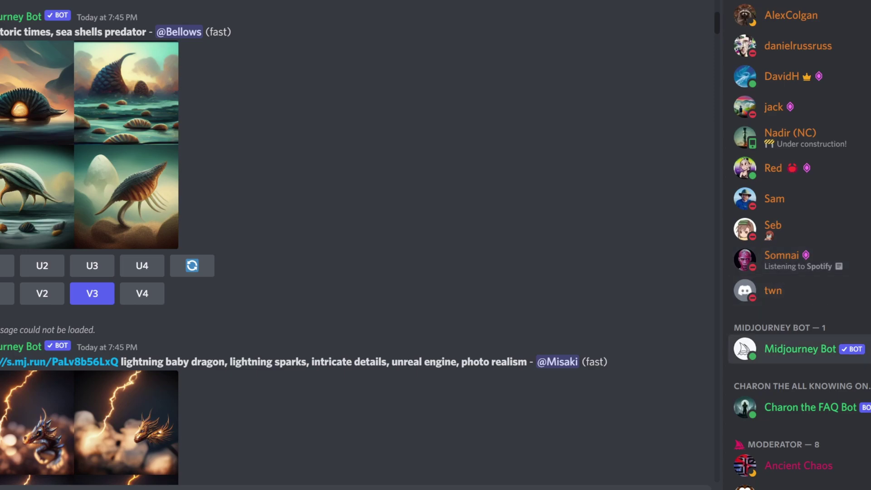
{"action": "right_click", "coordinate": [794, 347]}
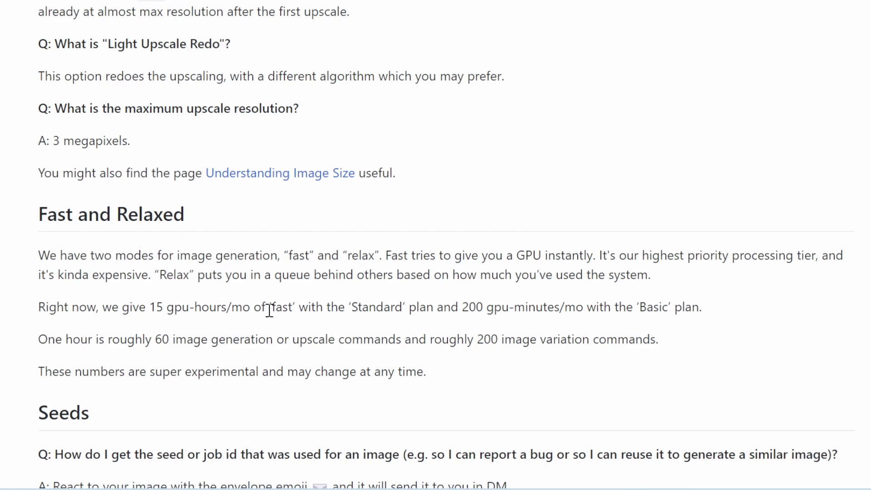
In the Midjourney FAQ's Fast and Relaxed section, review the monthly fast GPU time given with the Standard plan
{"action": "left_click_drag", "start_coordinate": [270, 311], "coordinate": [300, 312]}
{"action": "left_click", "coordinate": [372, 312]}
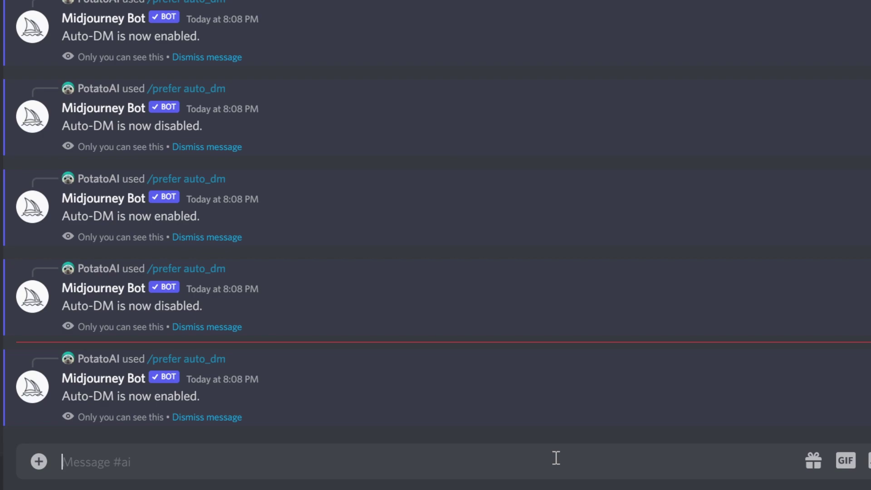
In the Discord #ai channel, run the /prefer auto_dm command twice to toggle automatic sending of job results by direct message
{"action": "type", "text": "/"}
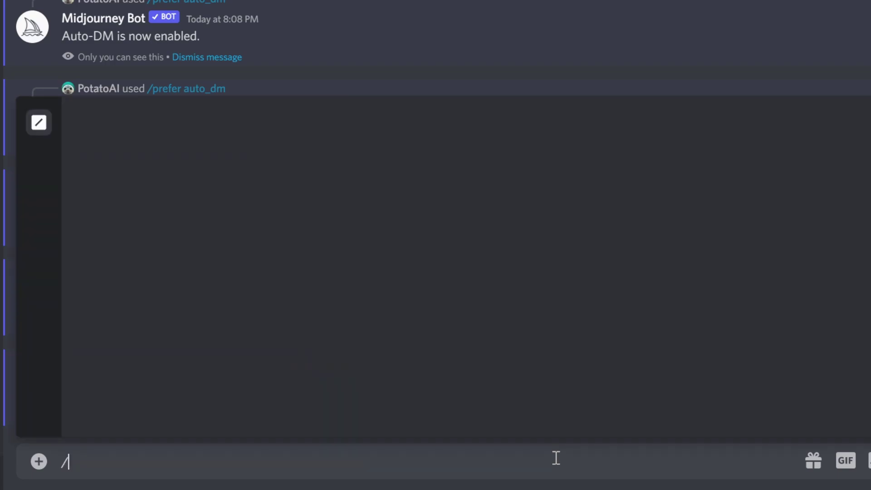
{"action": "type", "text": "prefer"}
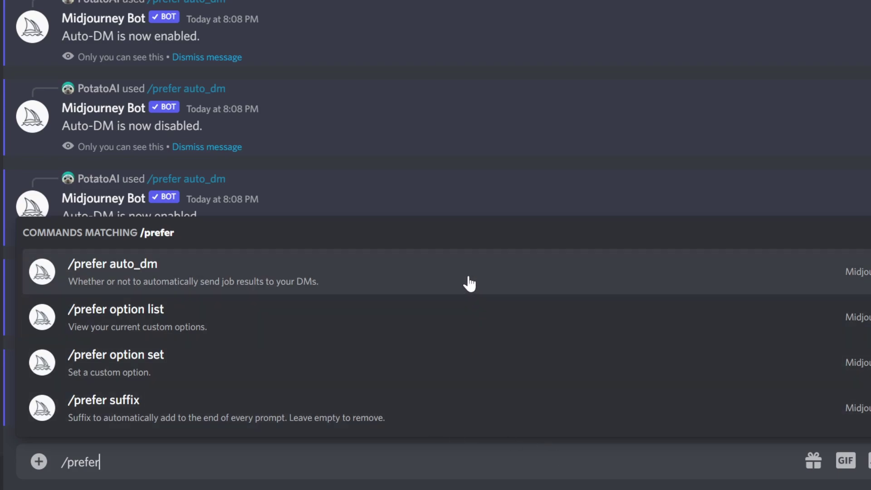
{"action": "left_click", "coordinate": [467, 279]}
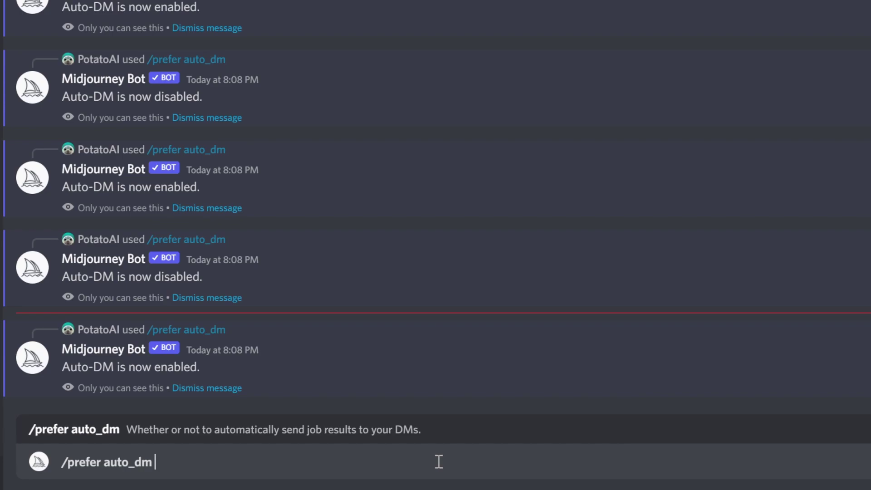
{"action": "key", "text": "Return"}
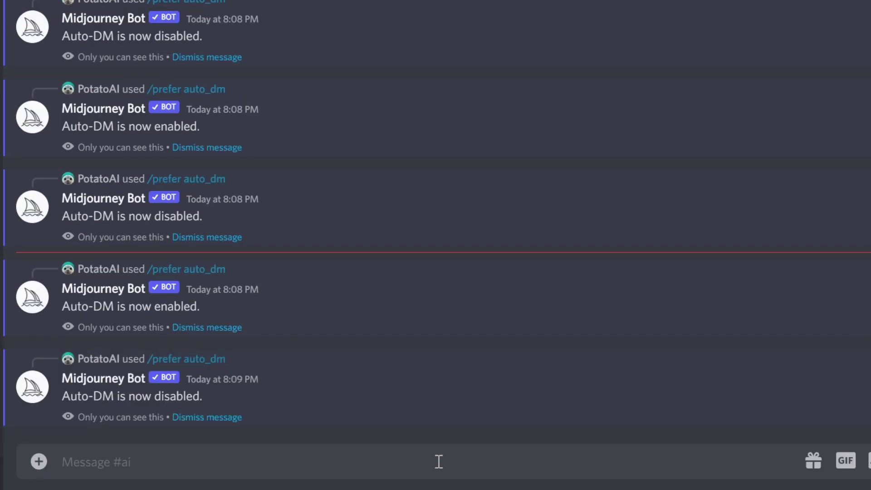
{"action": "type", "text": "/prefer auto_dm"}
{"action": "key", "text": "Return"}
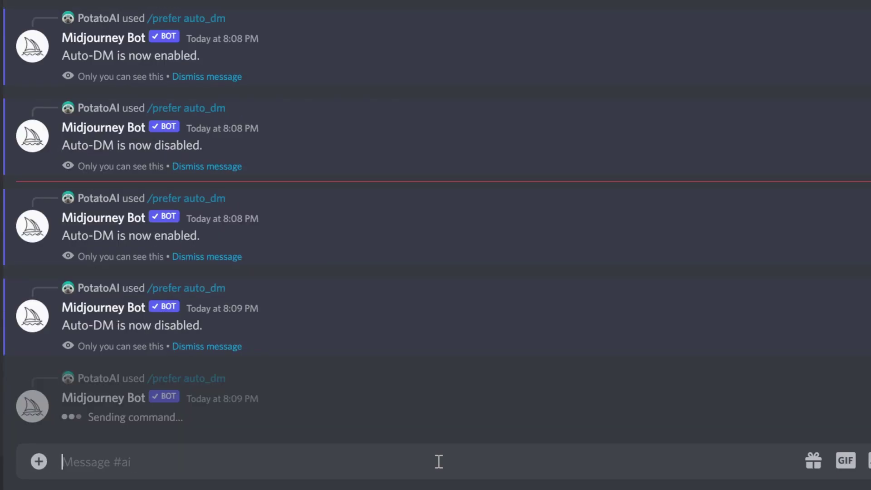